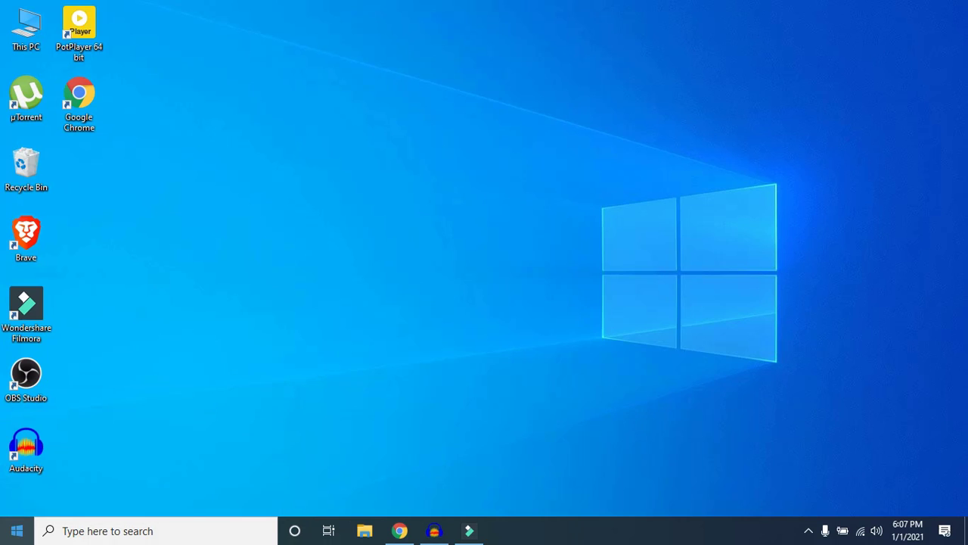
- Go to Settings > Privacy > Microphone, where device and app microphone access are both on
right_click(6, 537)
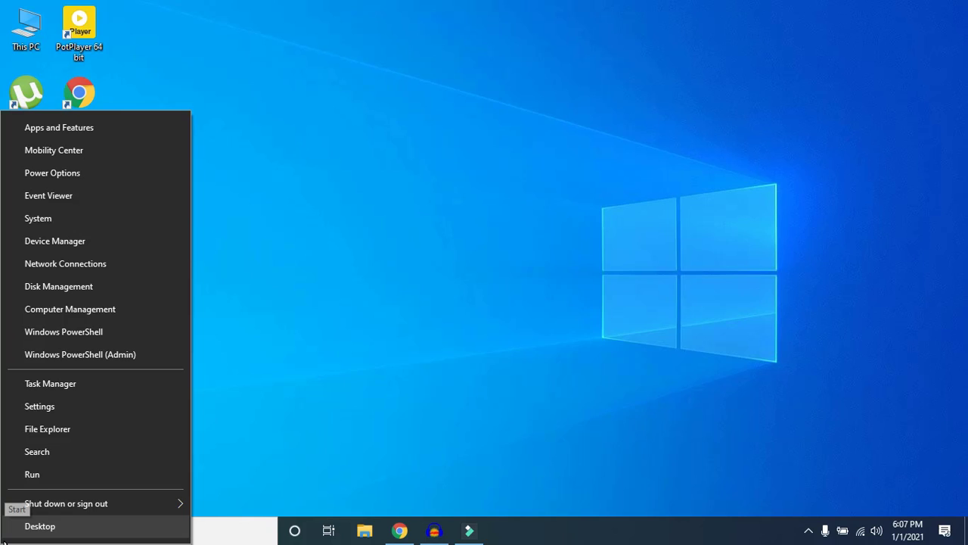
click(64, 409)
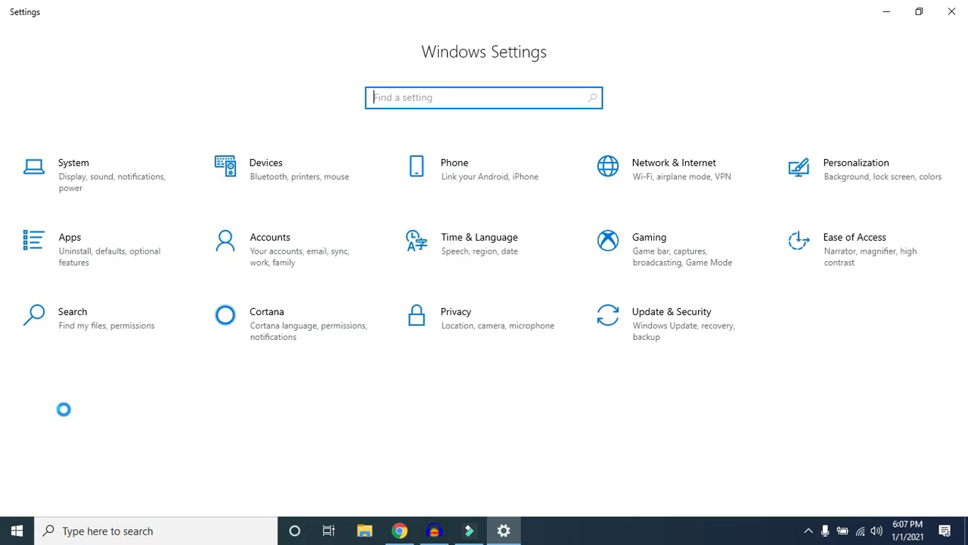
click(452, 312)
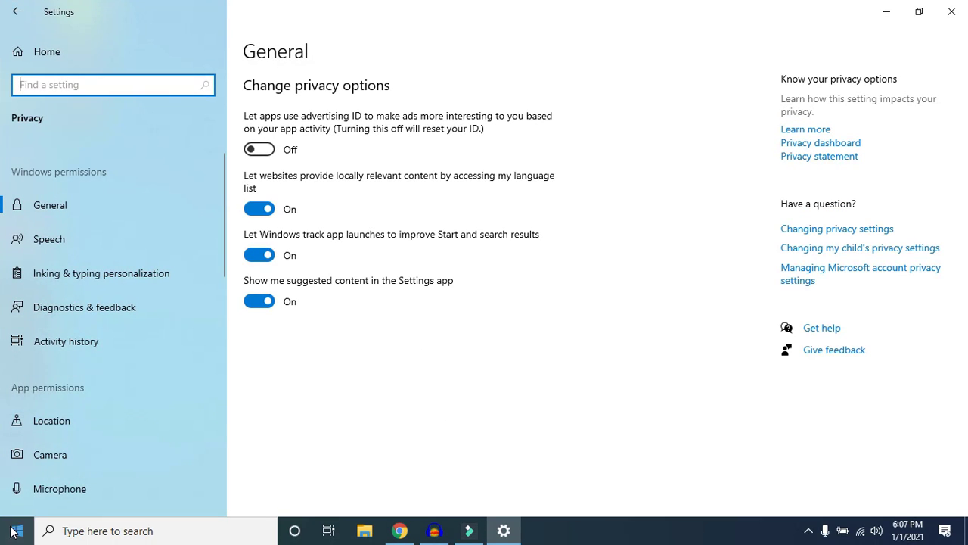
scroll(45, 472, down, 1)
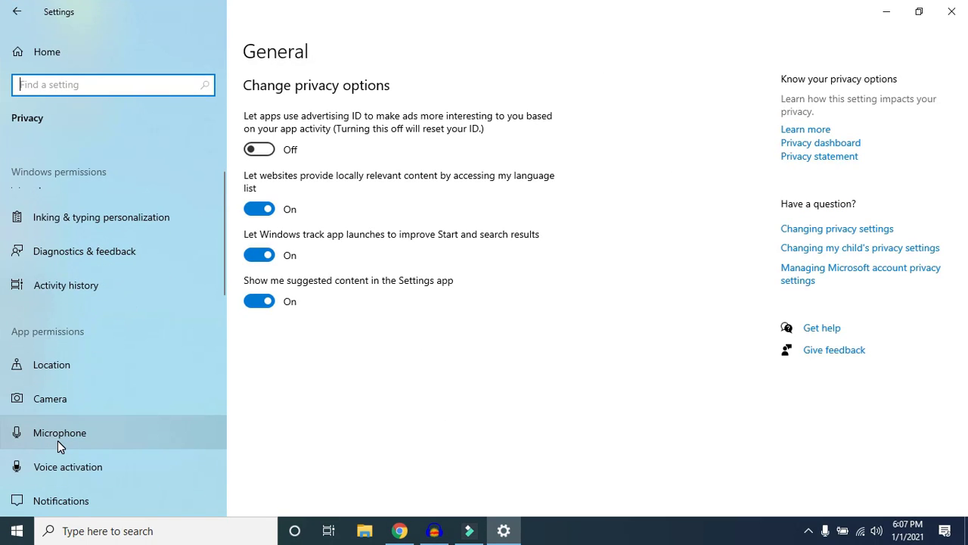
click(58, 440)
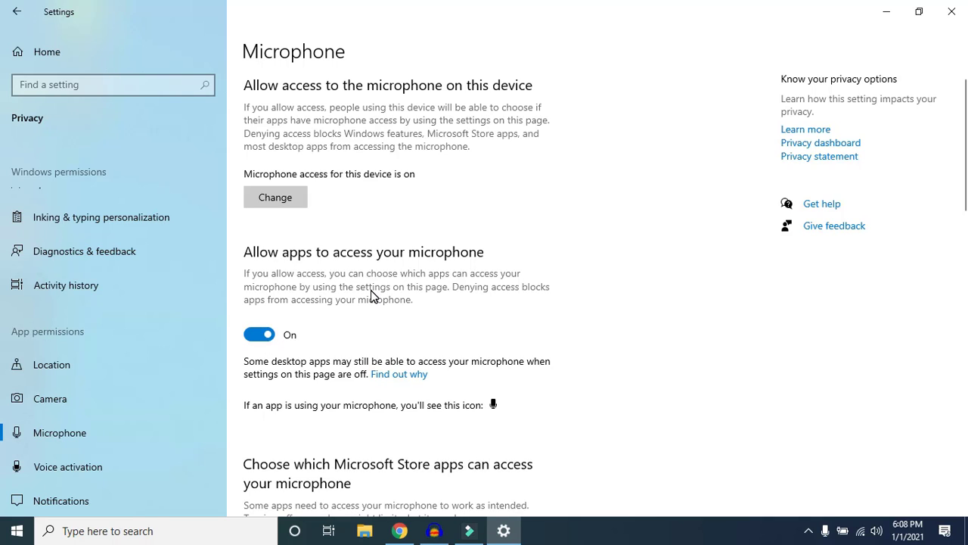
- Switch the Xbox Console Companion and Microsoft Store microphone toggles to On in the app list
scroll(476, 279, down, 3)
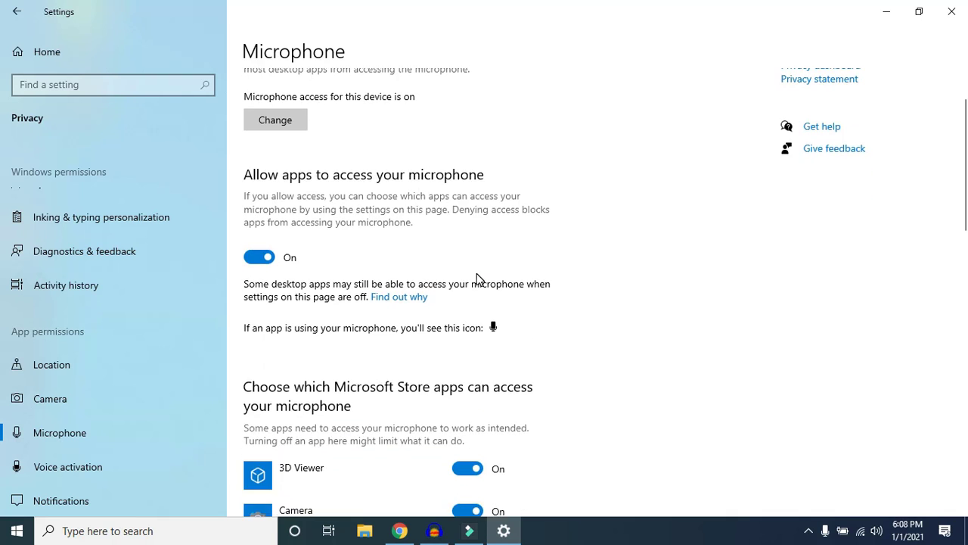
scroll(327, 406, down, 2)
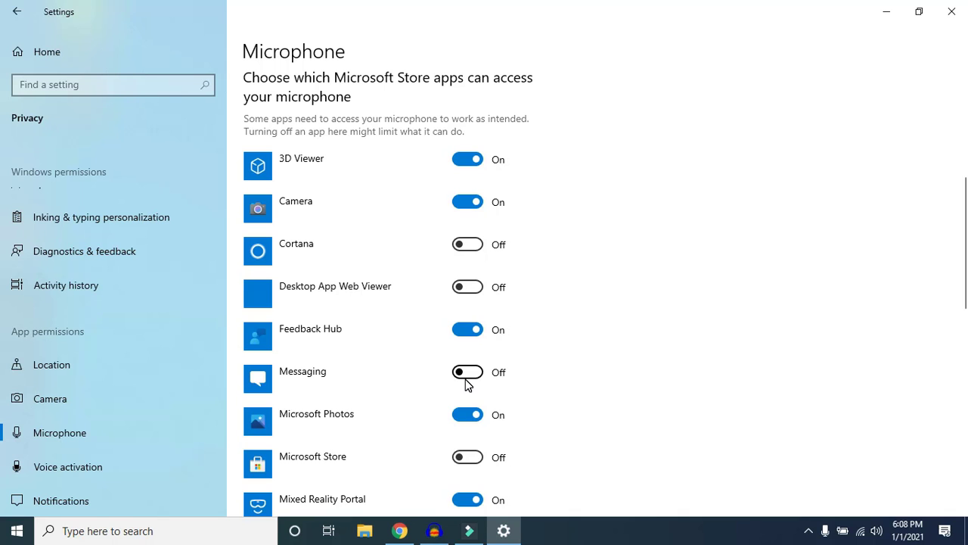
scroll(506, 370, down, 2)
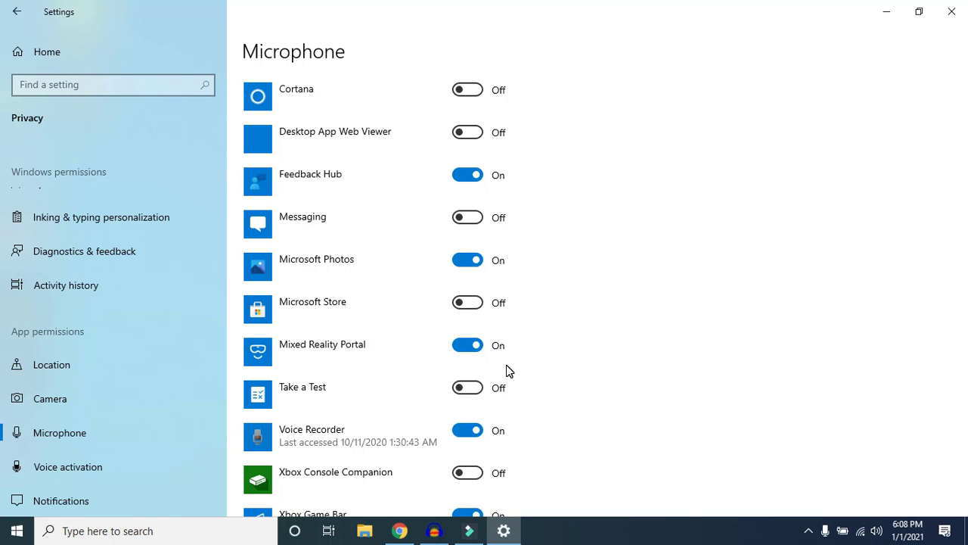
scroll(505, 365, down, 2)
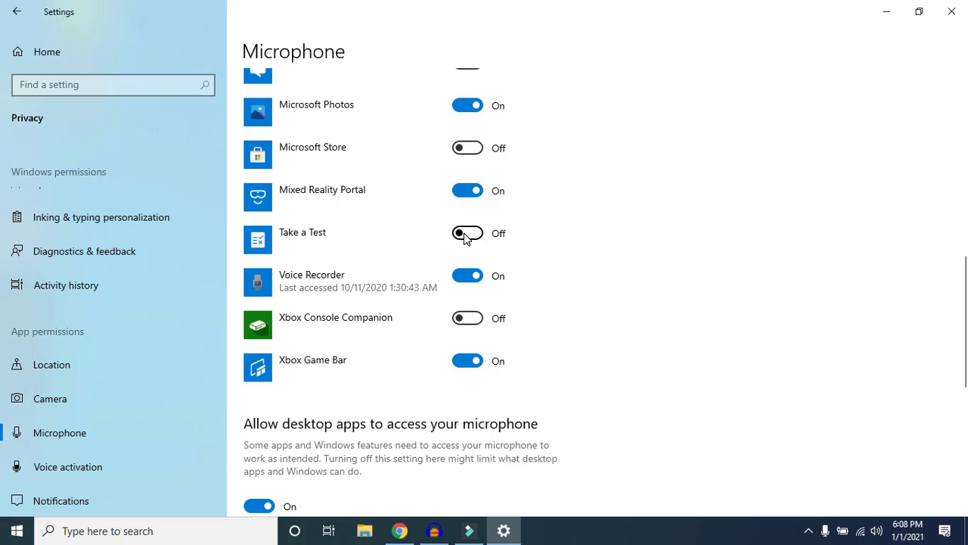
click(462, 318)
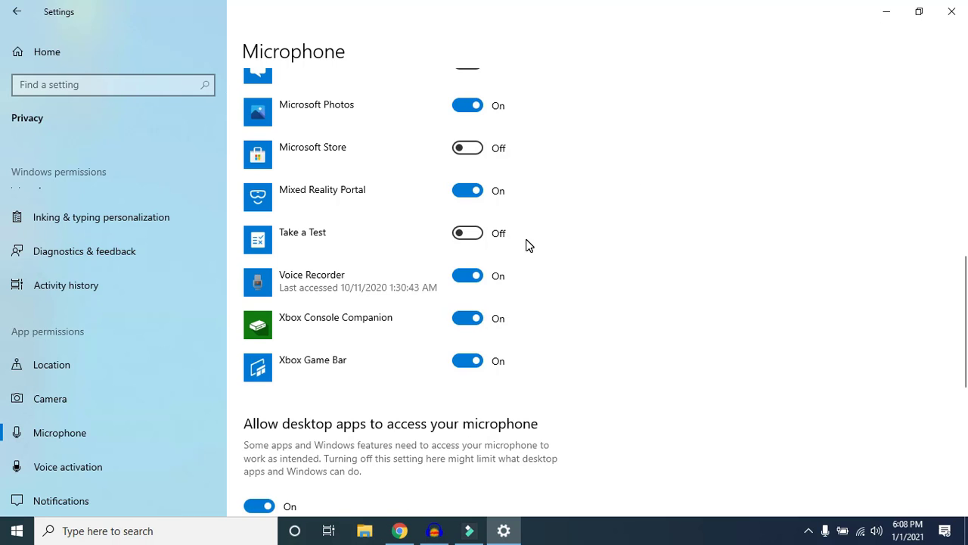
scroll(527, 245, up, 1)
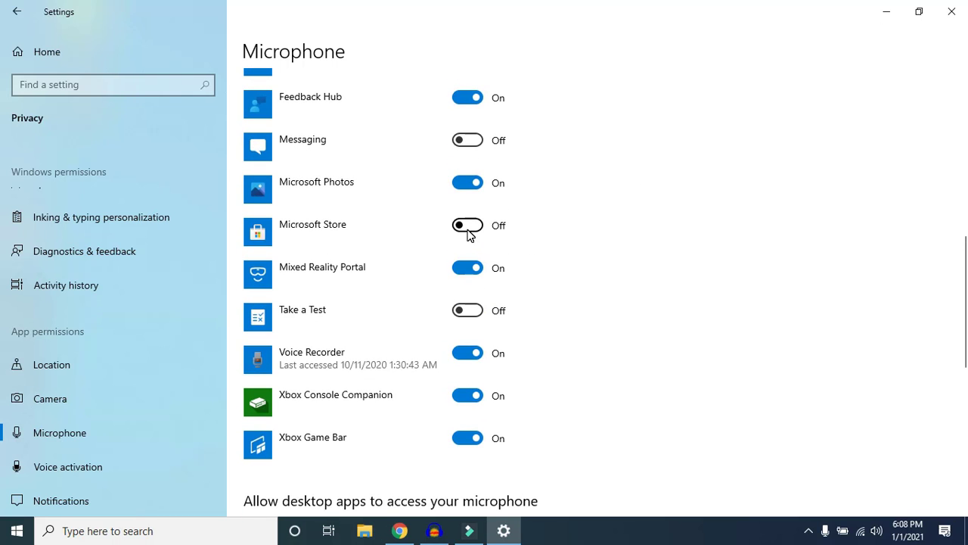
click(468, 225)
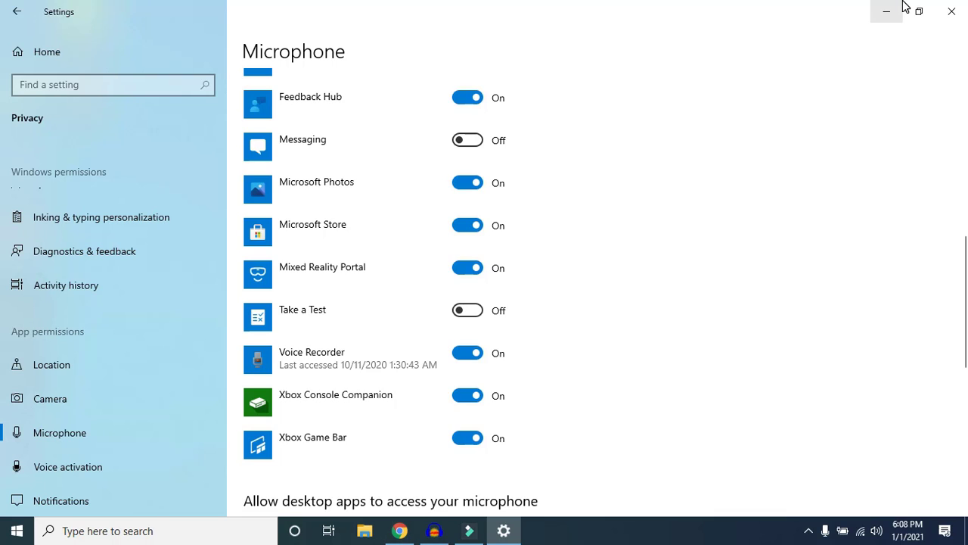
- Bring the Skype for Web window forward and open its Audio & Video settings
mouse_move(399, 532)
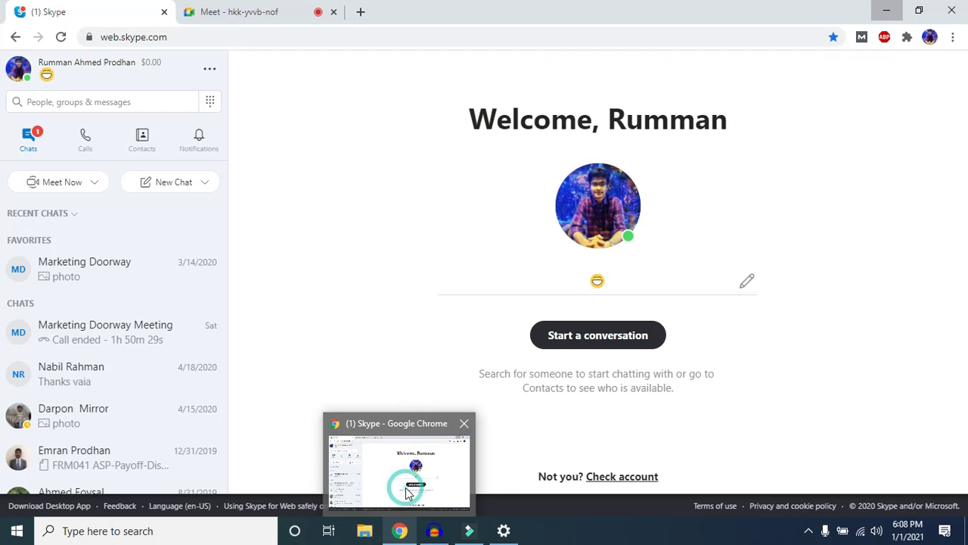
click(406, 493)
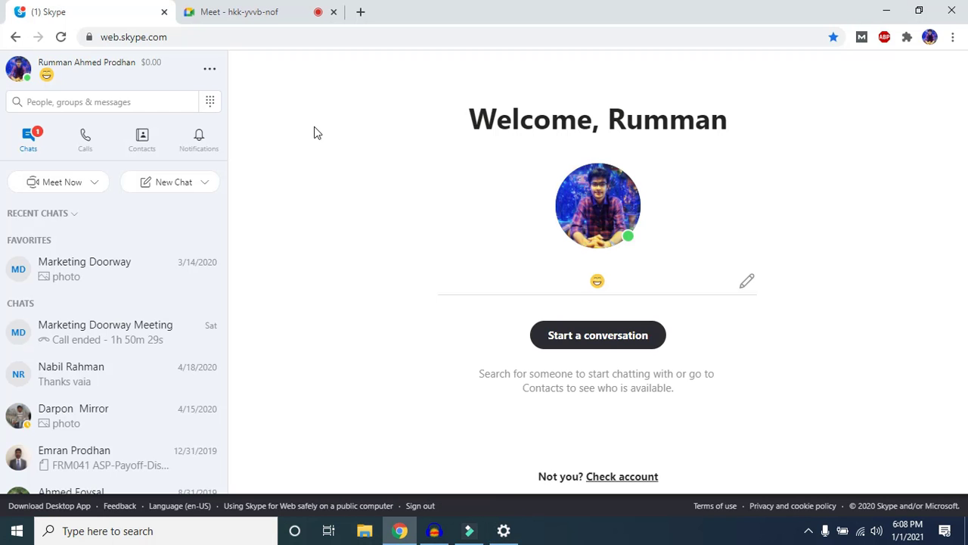
click(212, 73)
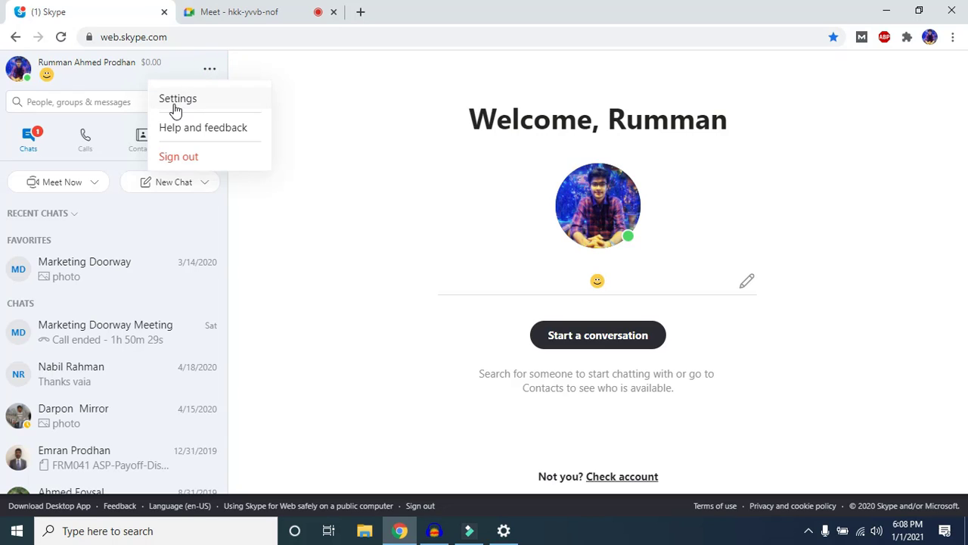
click(176, 109)
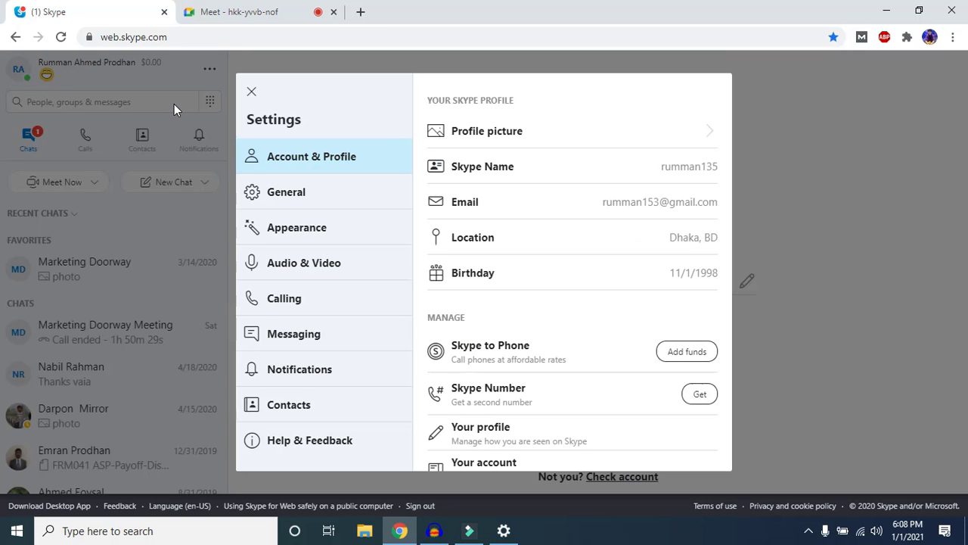
click(318, 270)
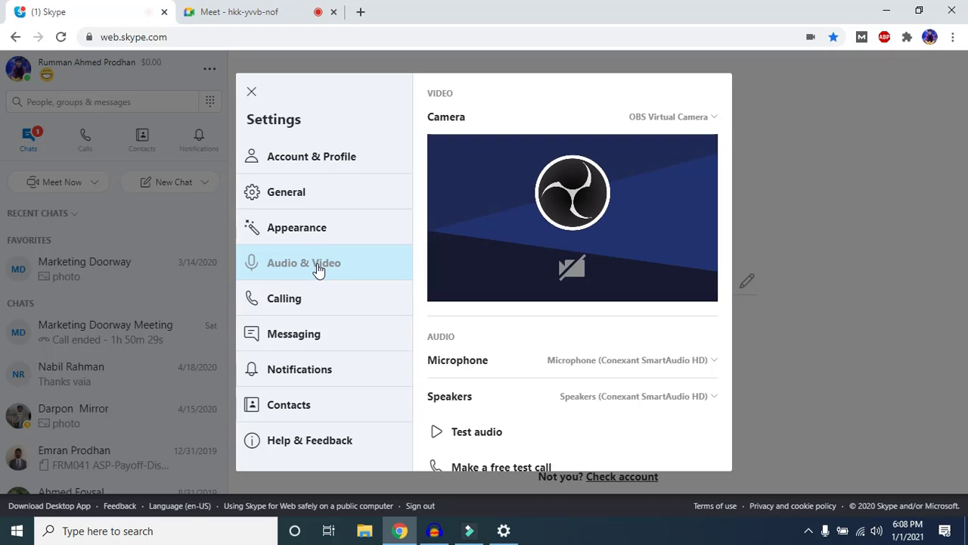
scroll(533, 293, down, 1)
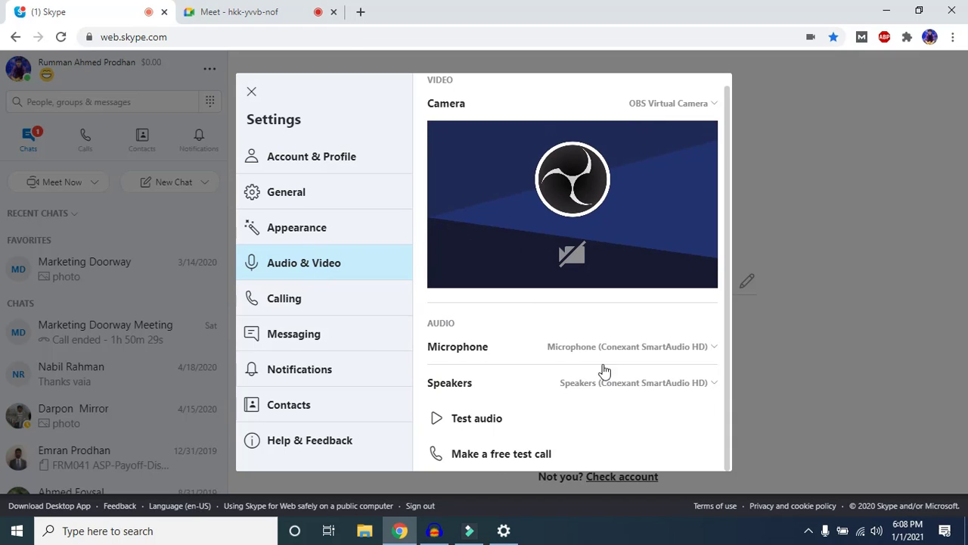
- Confirm Skype's microphone is Conexant SmartAudio HD, then switch to the Google Meet tab
click(654, 345)
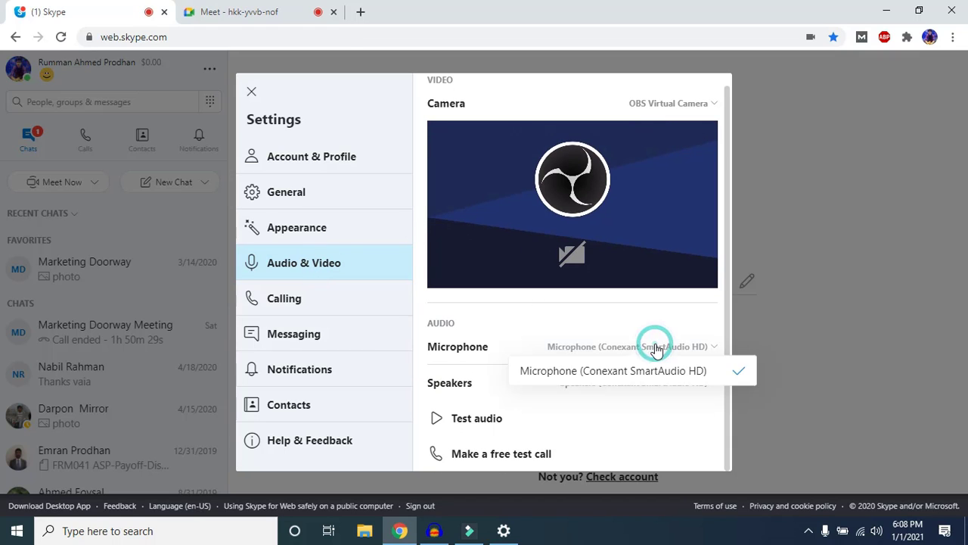
click(575, 351)
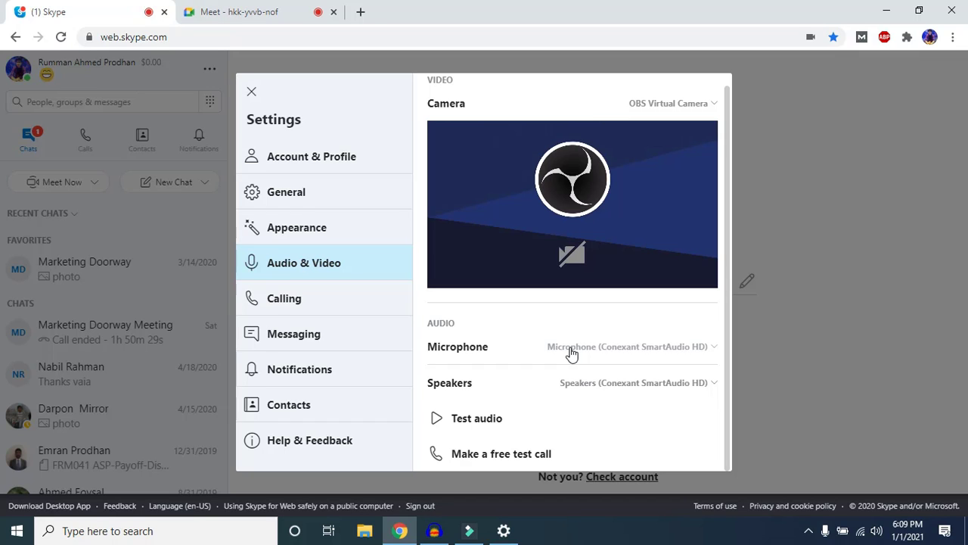
click(571, 351)
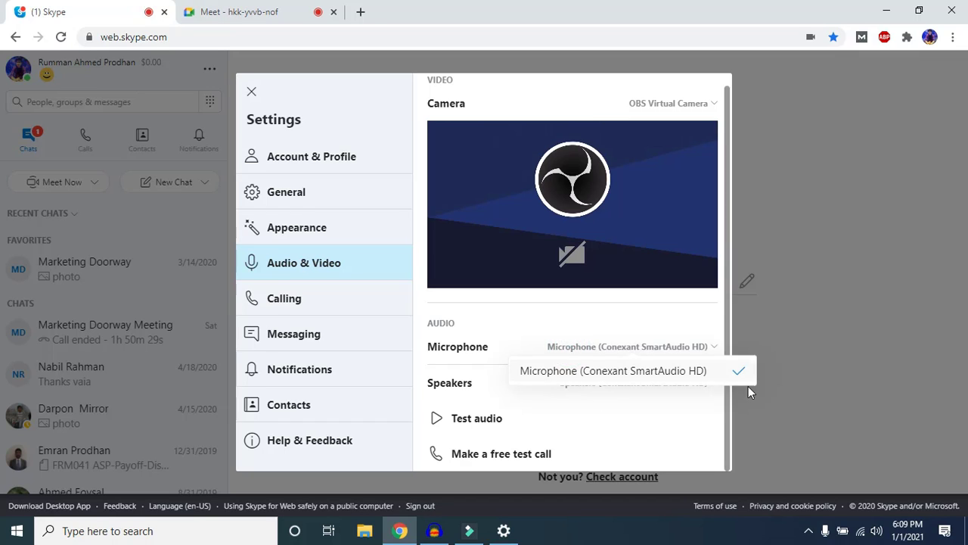
click(704, 349)
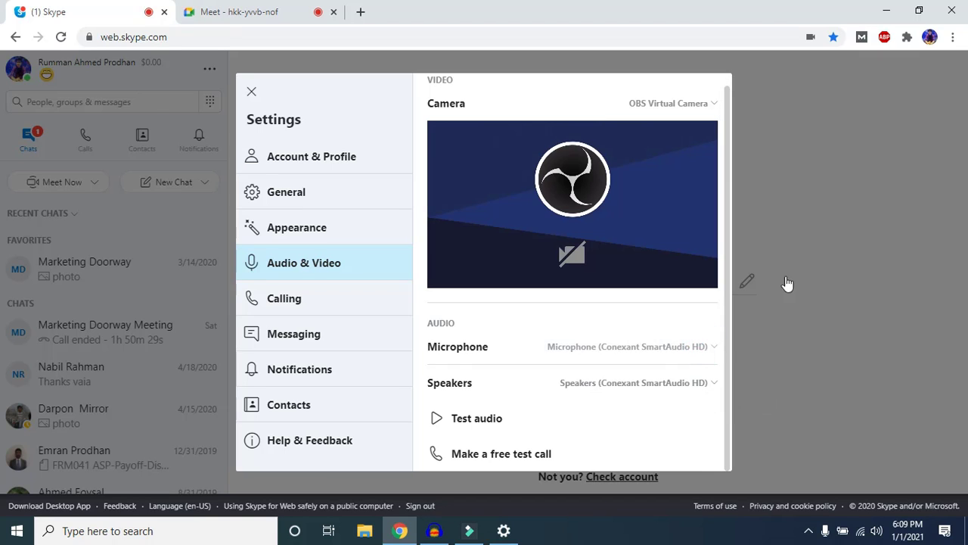
click(295, 15)
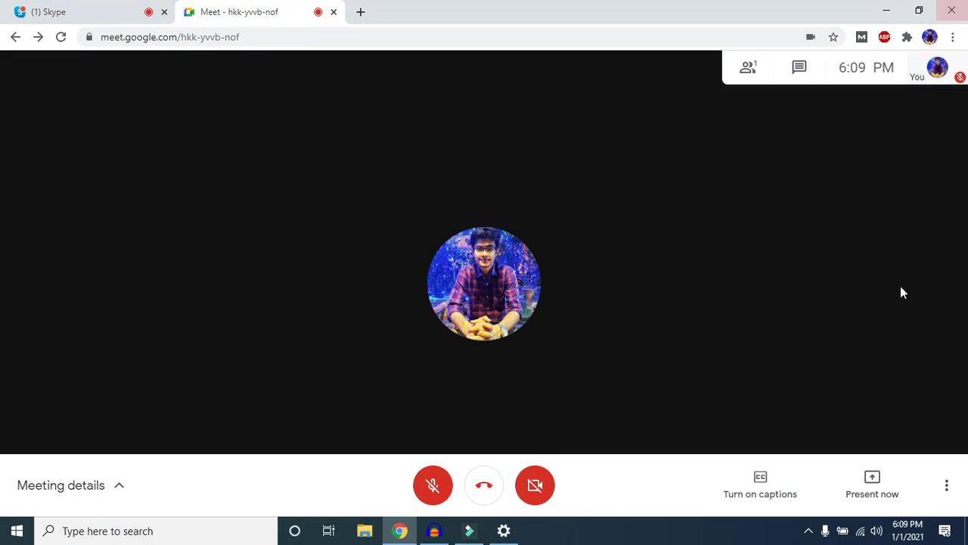
- Keep Google Meet's microphone on Default (Conexant SmartAudio HD) in audio settings, then minimize the meeting window
click(945, 488)
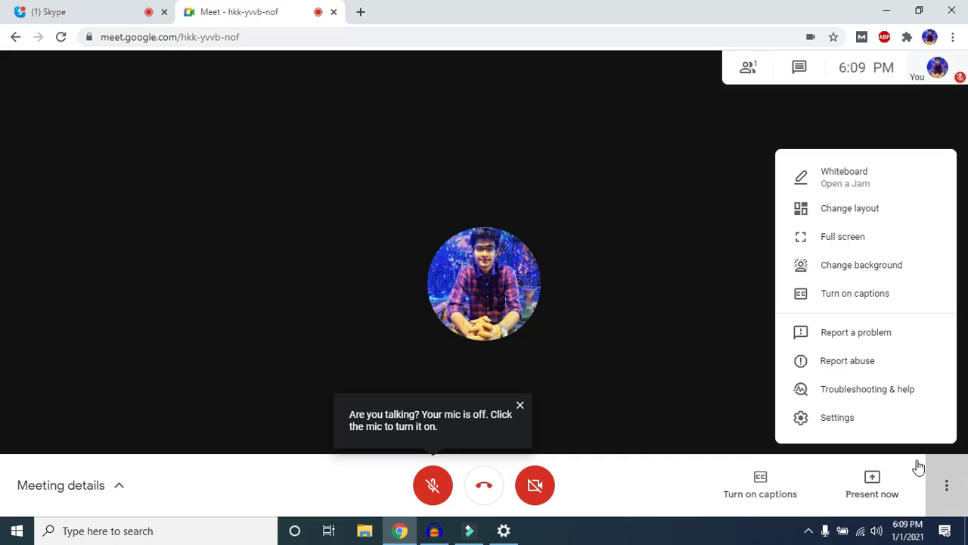
click(888, 430)
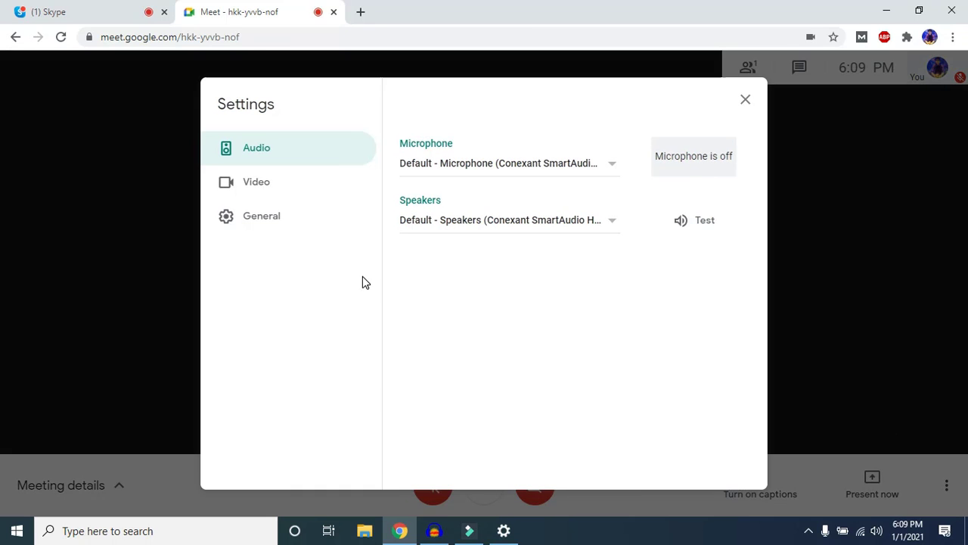
click(544, 166)
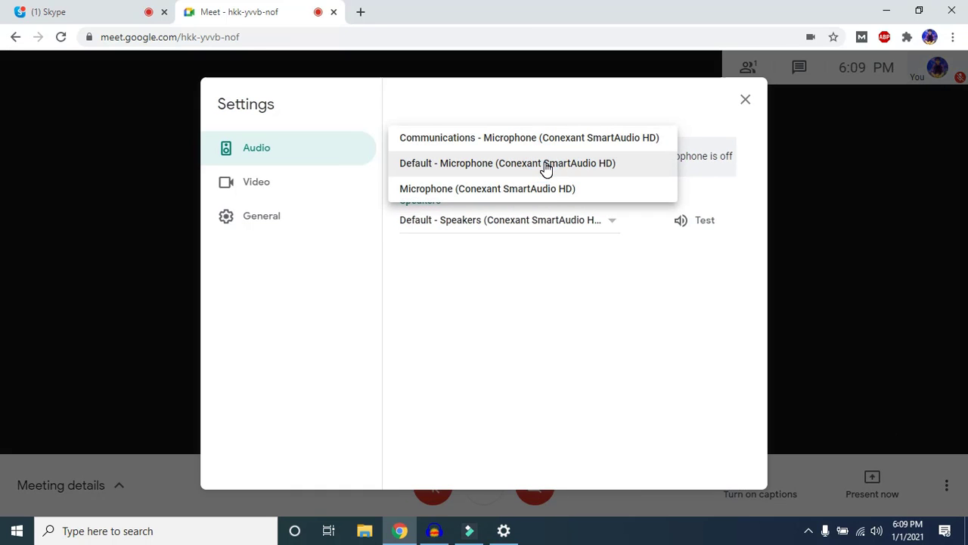
click(545, 166)
click(467, 164)
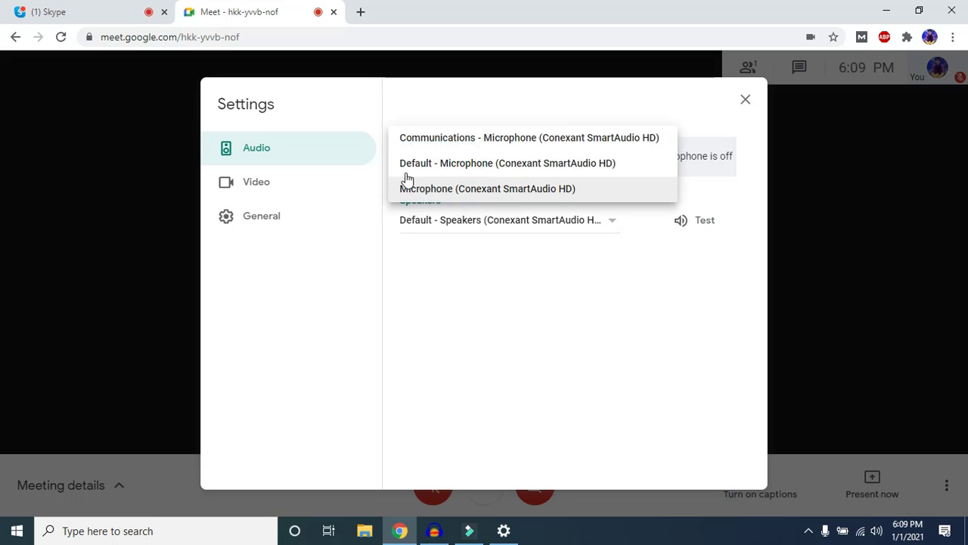
click(594, 163)
click(593, 164)
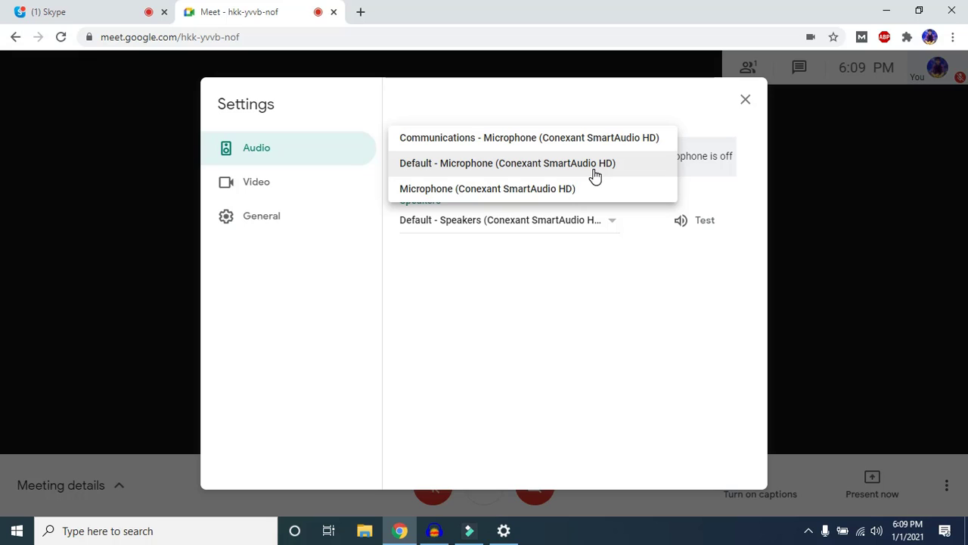
click(745, 101)
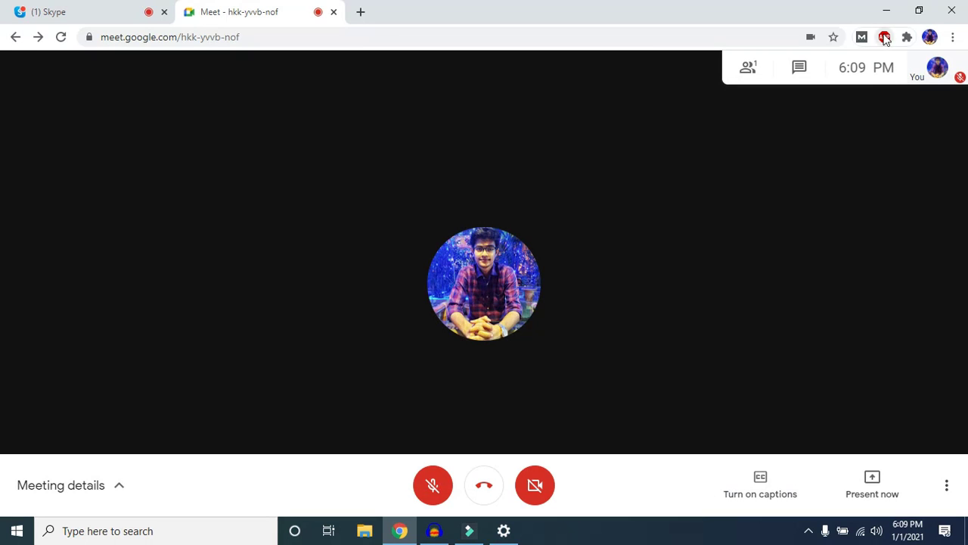
click(889, 9)
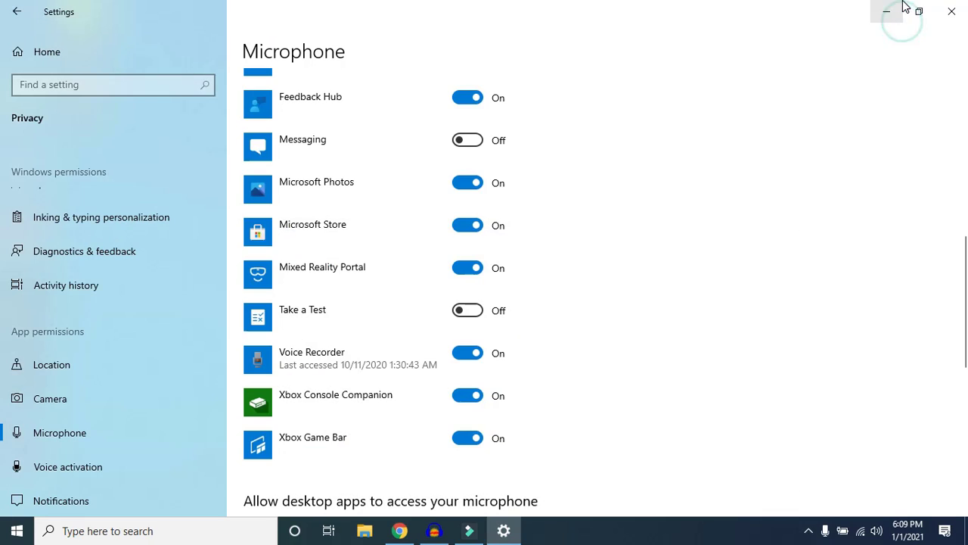
- Close the privacy settings and open Sound settings by searching 'sound settings'
click(947, 9)
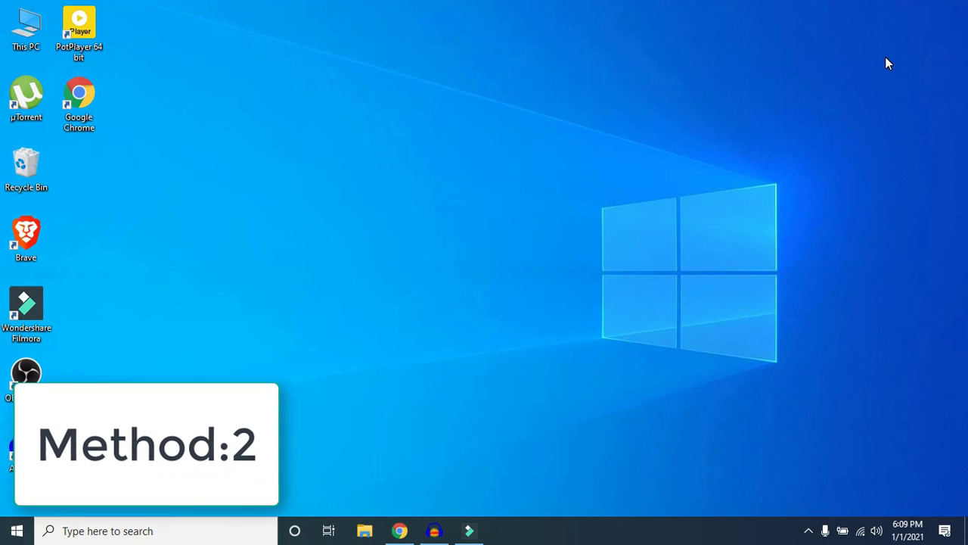
click(208, 526)
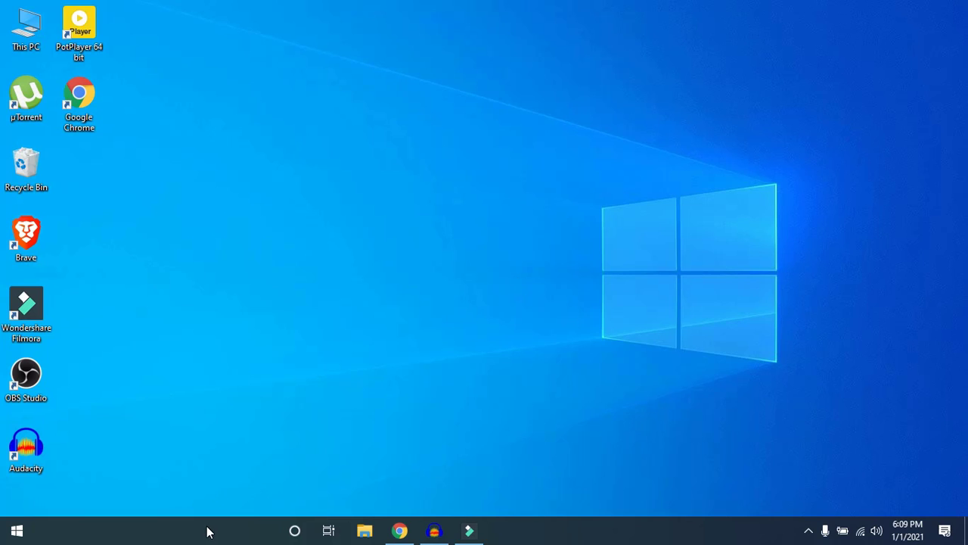
text(sound se)
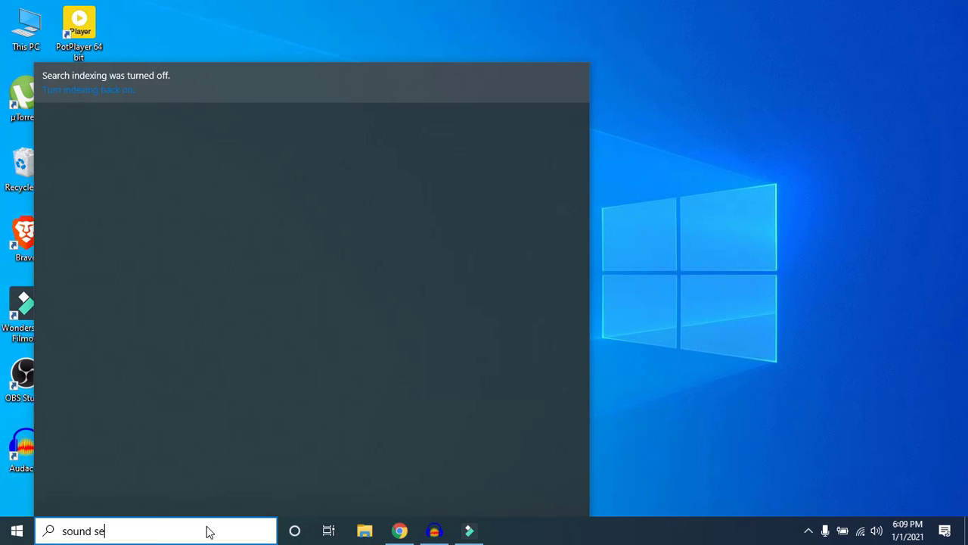
text(ttings)
click(366, 258)
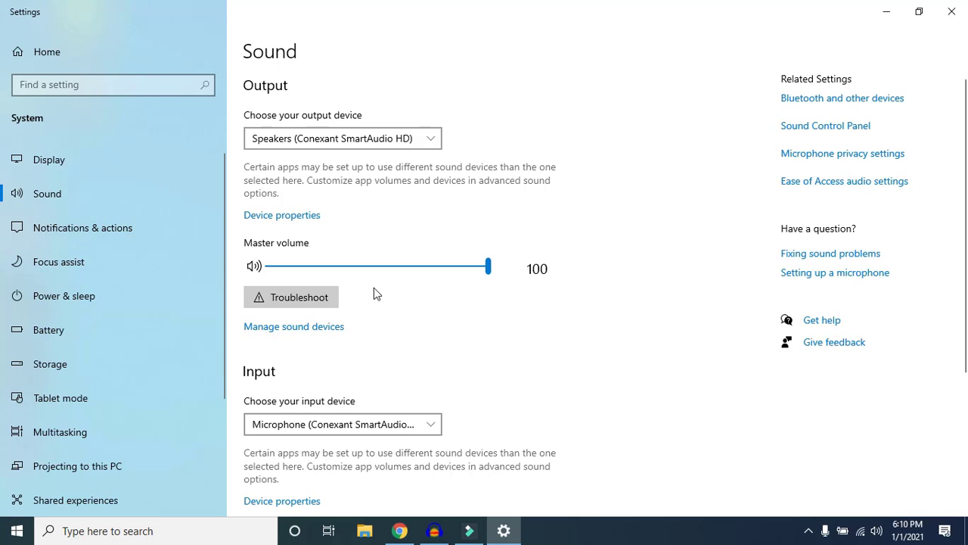
- Confirm the input device is Conexant SmartAudio HD and check the Test your microphone level
click(432, 428)
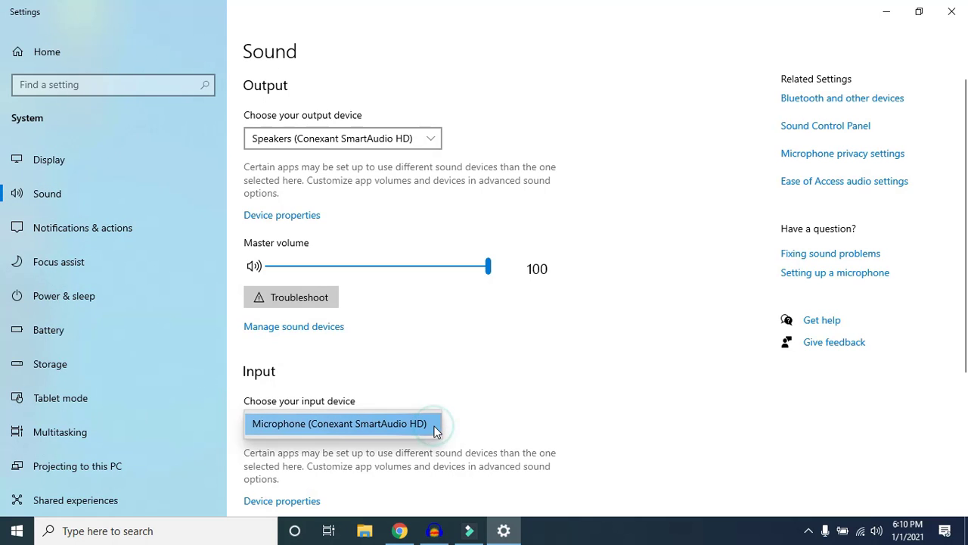
click(433, 429)
scroll(495, 339, down, 2)
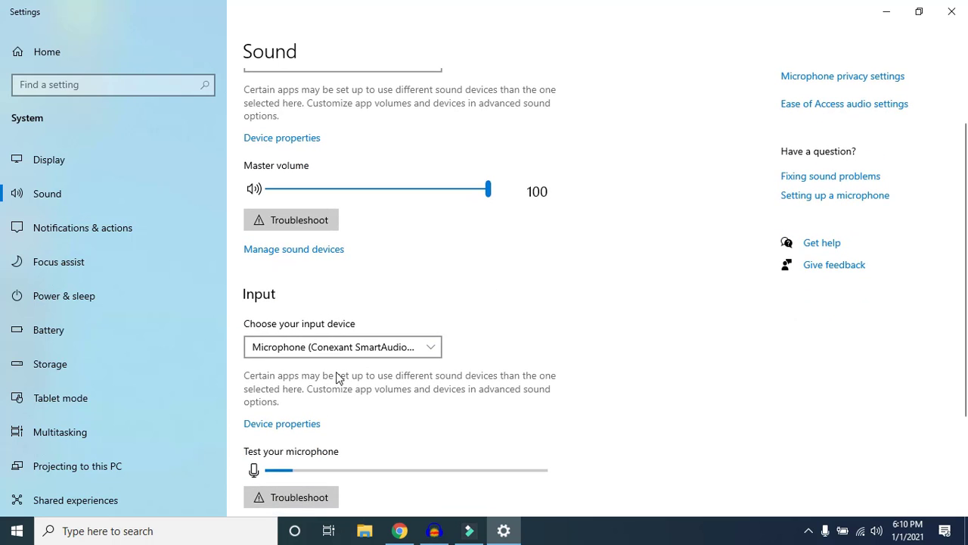
scroll(415, 347, down, 3)
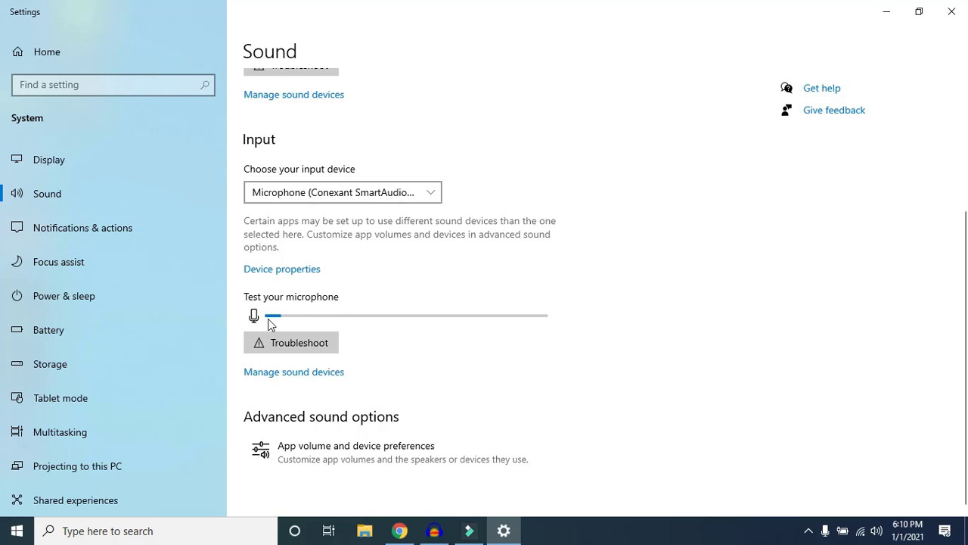
scroll(330, 279, up, 1)
scroll(324, 289, down, 1)
scroll(391, 339, up, 4)
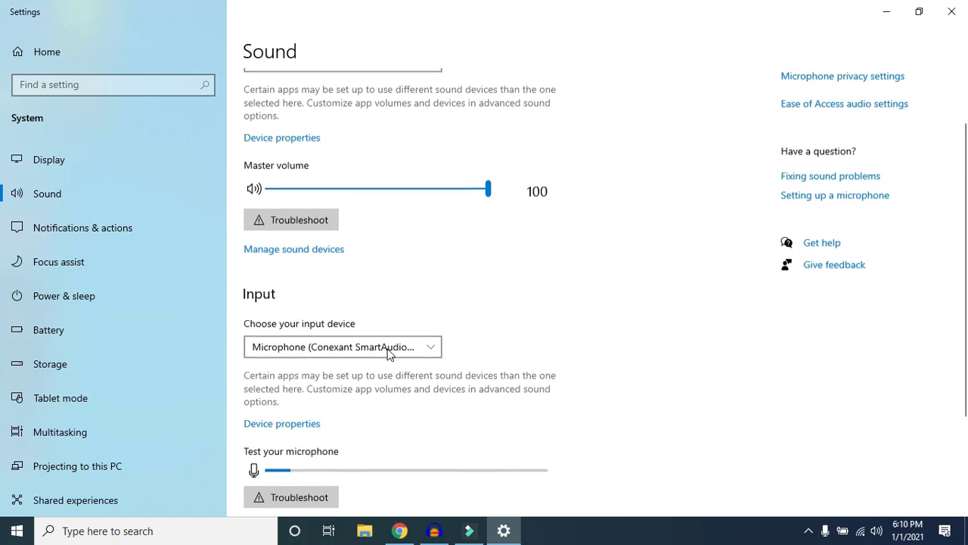
scroll(389, 325, up, 2)
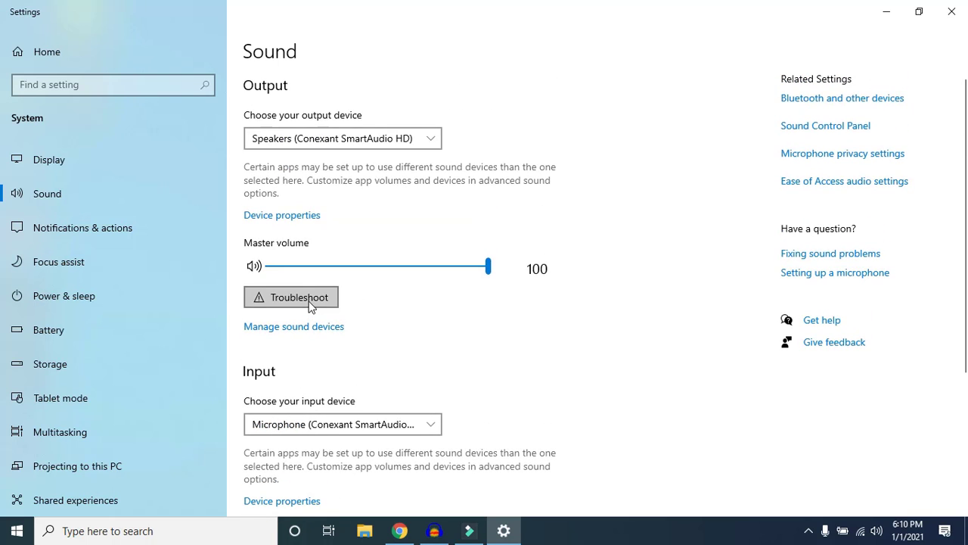
click(308, 302)
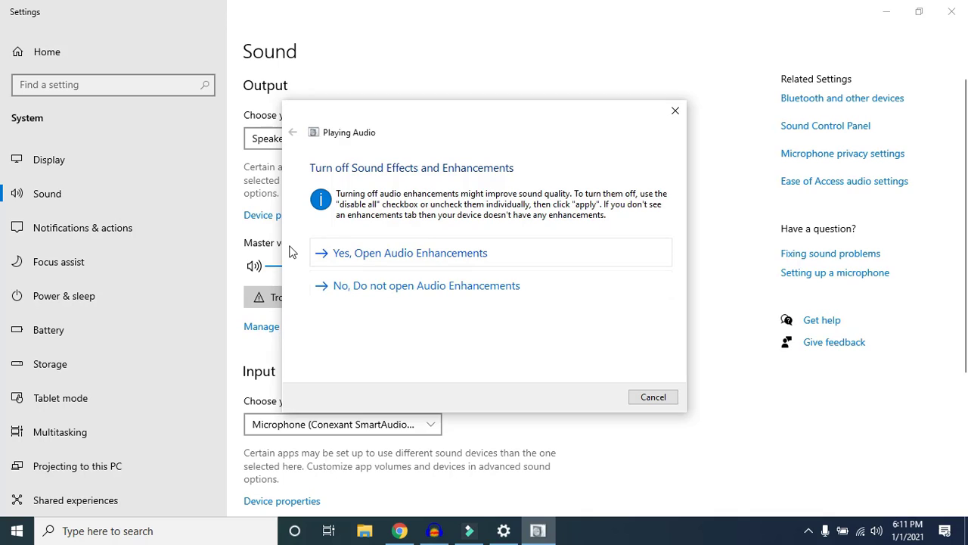
click(382, 256)
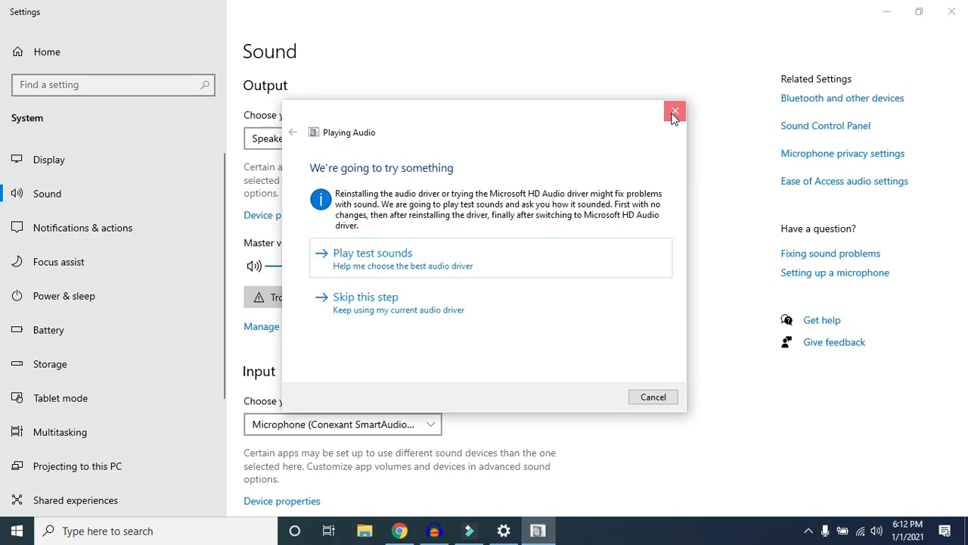
click(674, 113)
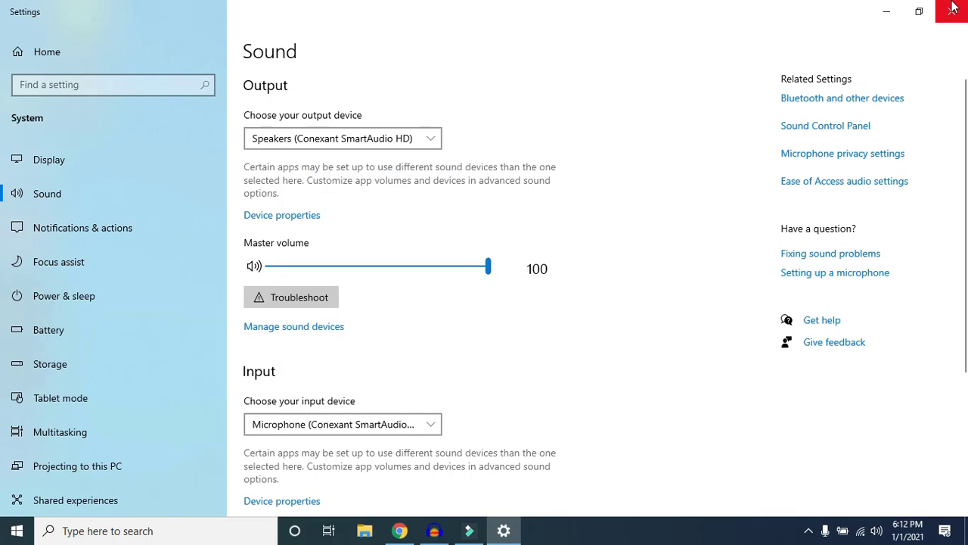
- Open the classic Sound control panel from Related Settings and move it toward the screen centre
click(829, 126)
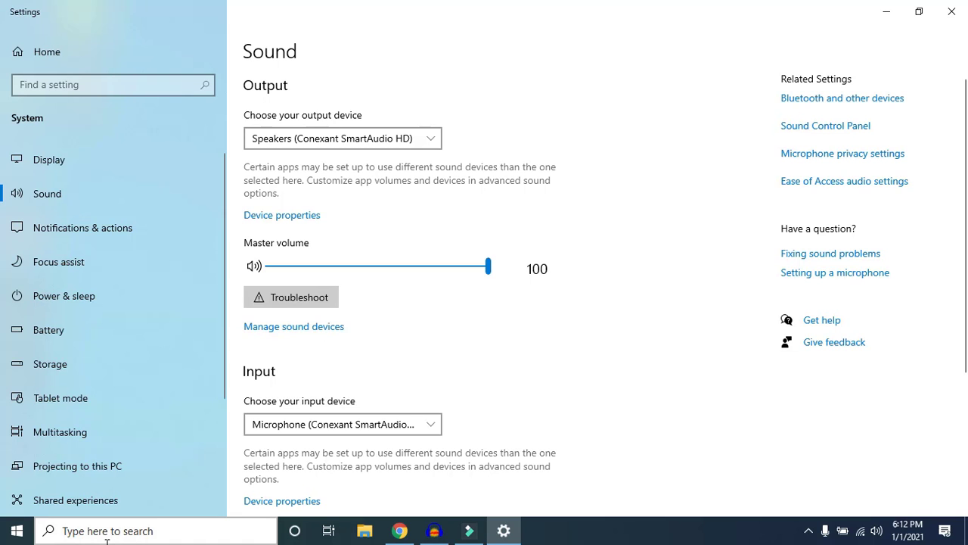
click(128, 530)
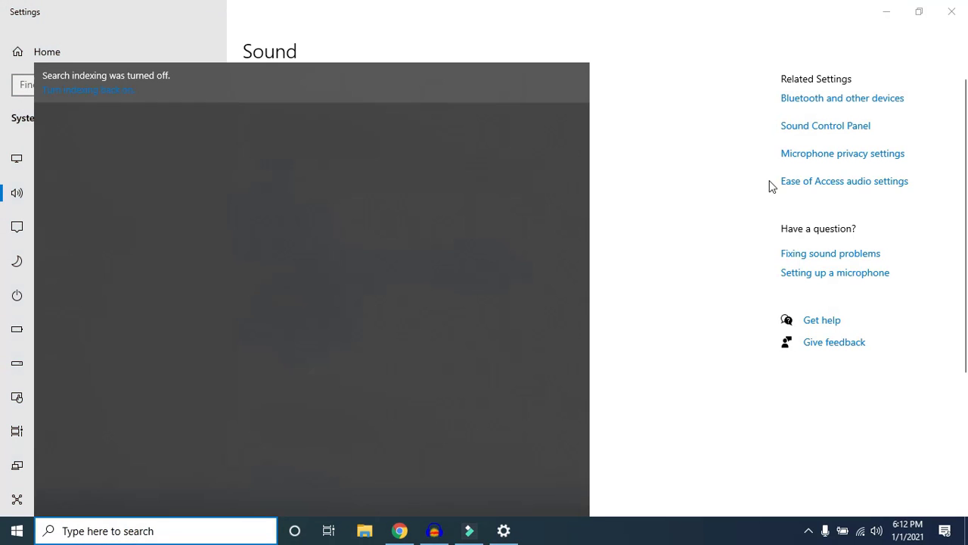
click(746, 245)
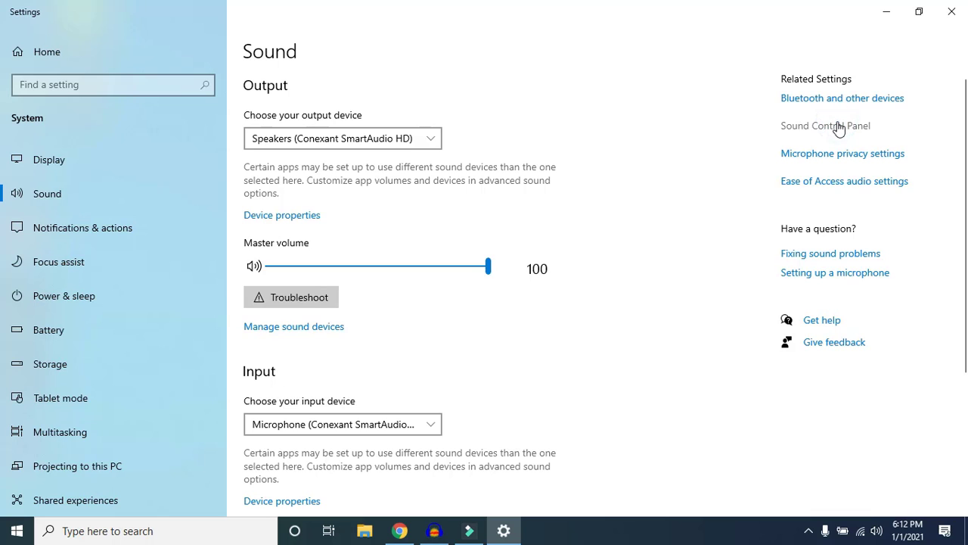
click(838, 128)
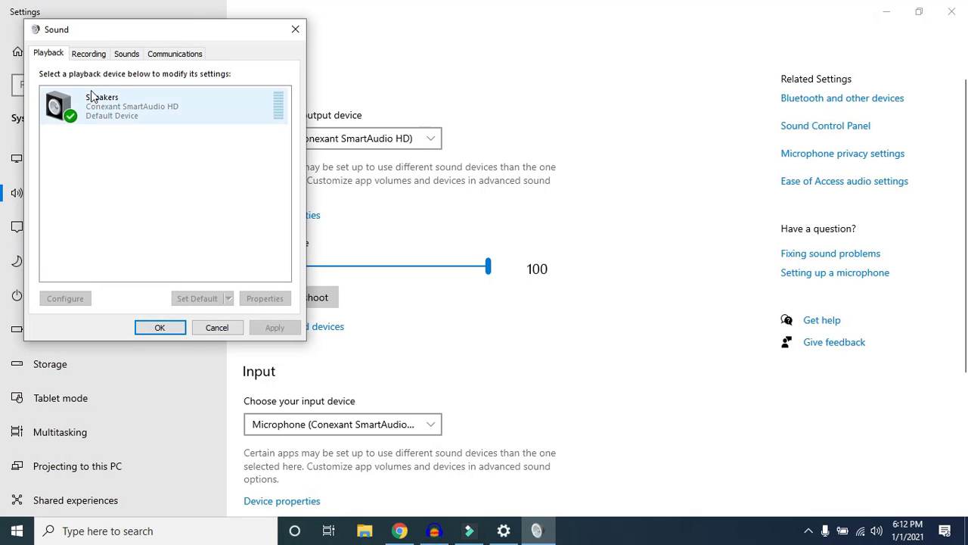
drag(185, 34, 296, 30)
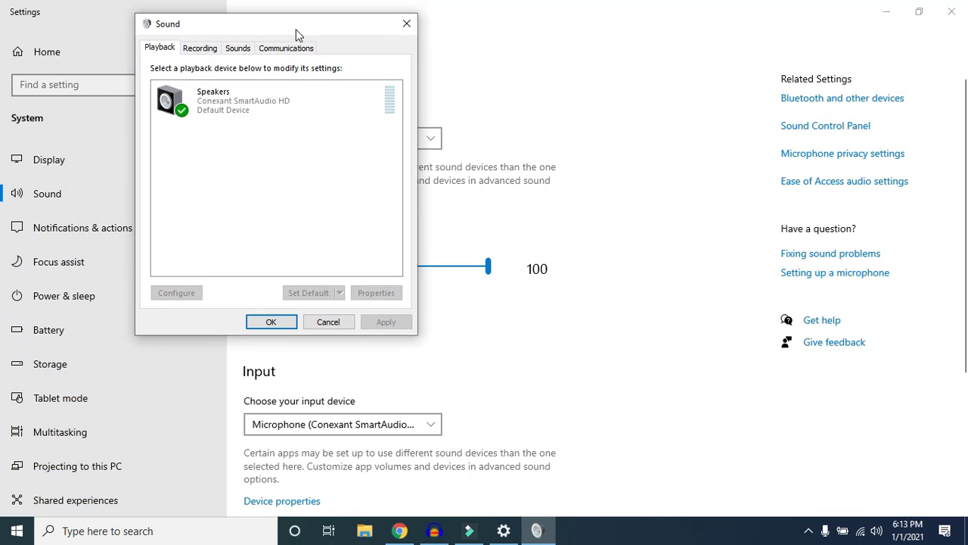
- On the Recording tab, enable Stereo Mix and select the Microphone and Stereo Mix devices in turn
click(200, 50)
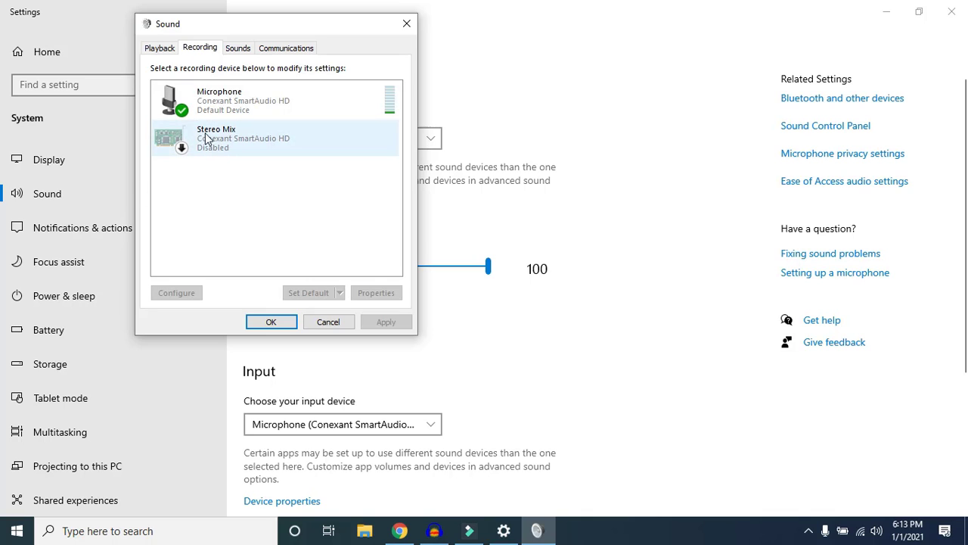
right_click(233, 140)
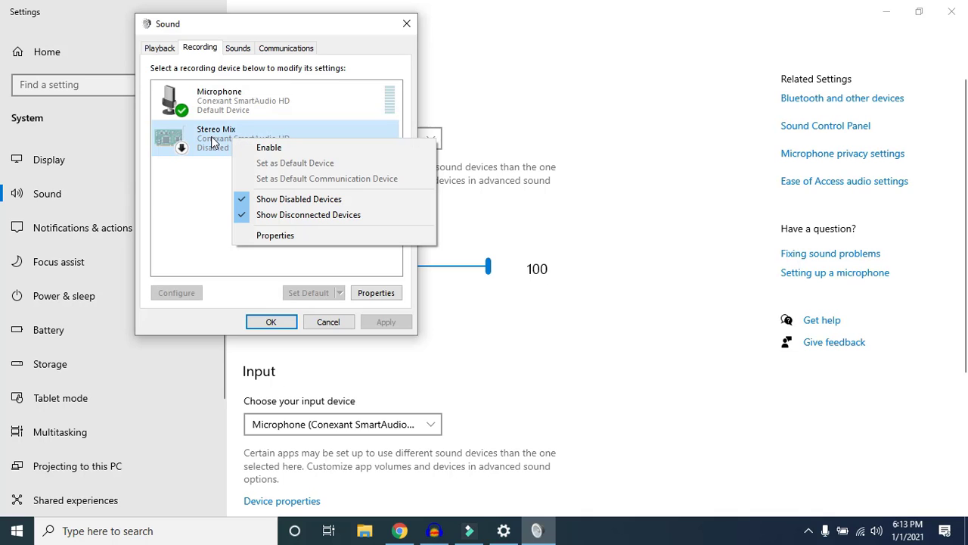
click(263, 148)
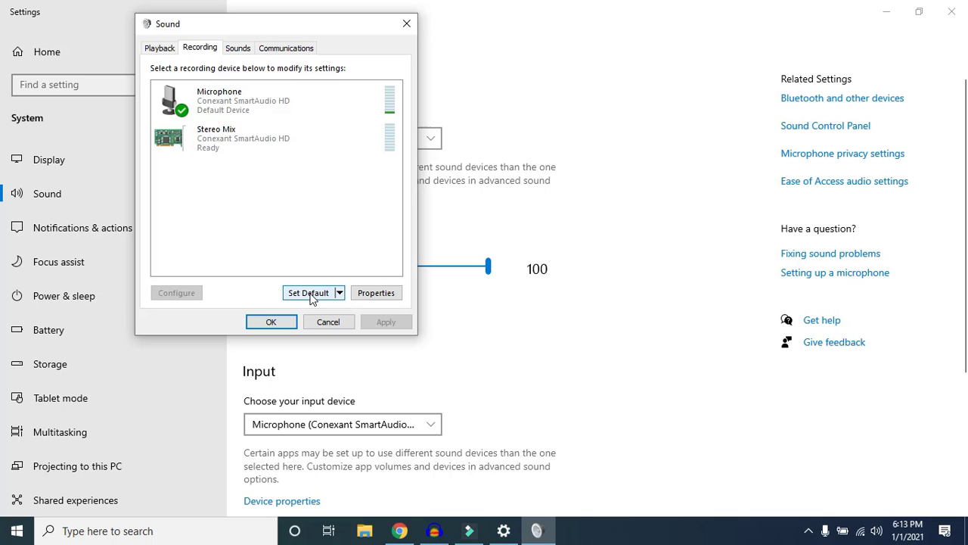
click(261, 112)
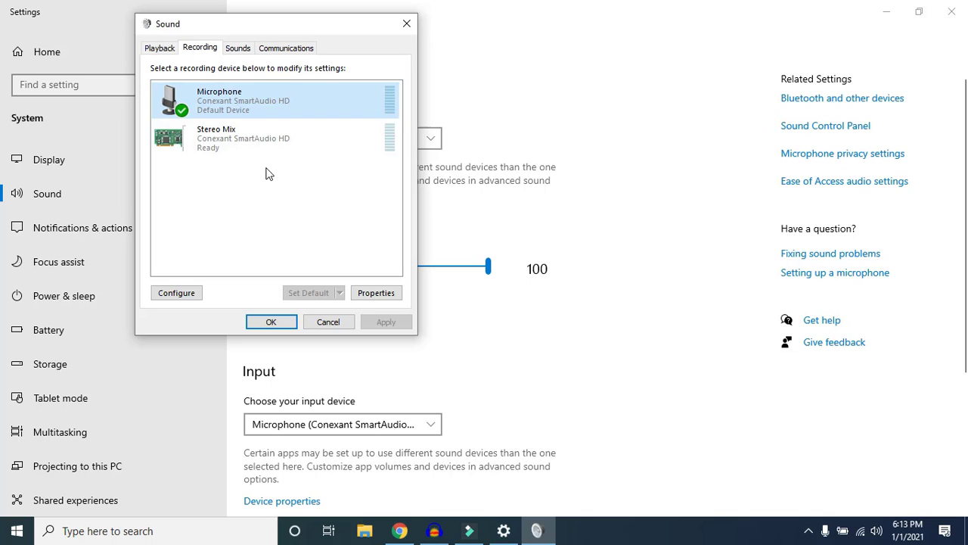
click(266, 144)
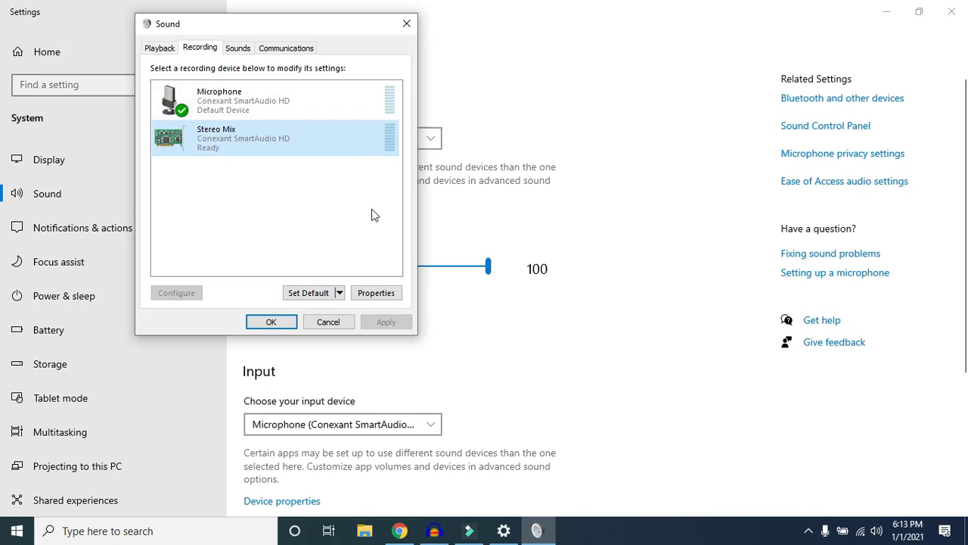
- Raise Stereo Mix's recording level to 100 on its Levels tab and save with OK
click(375, 293)
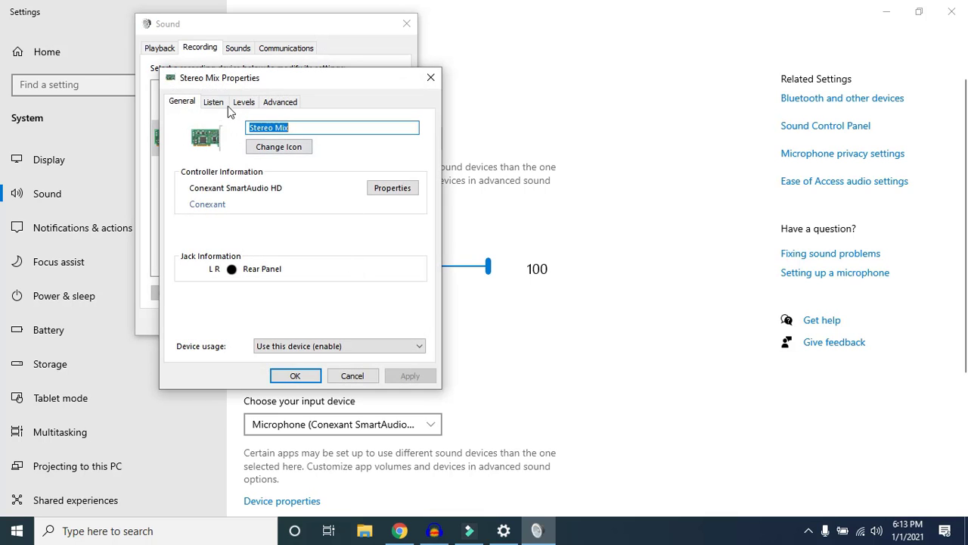
click(251, 102)
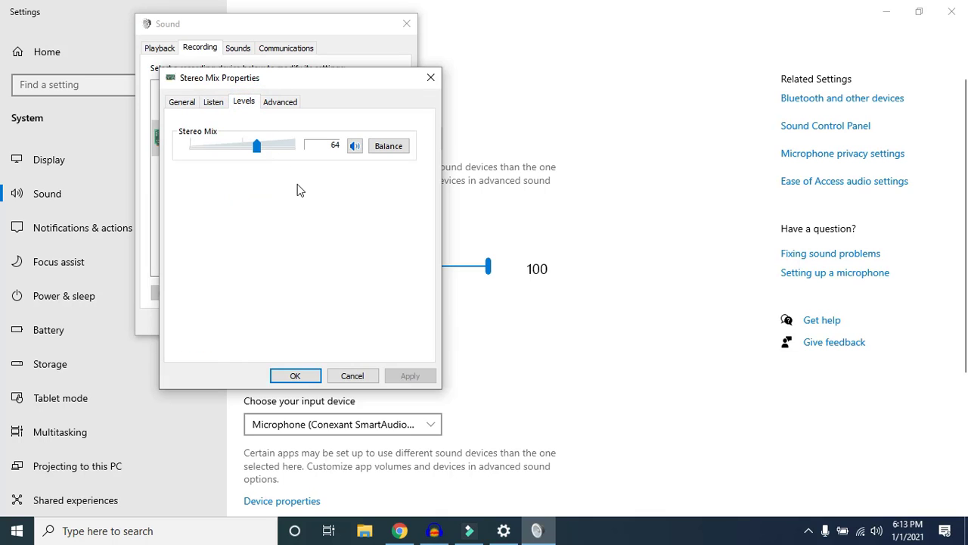
mouse_move(259, 147)
mouse_down()
mouse_move(276, 147)
mouse_move(182, 175)
mouse_move(276, 146)
mouse_up()
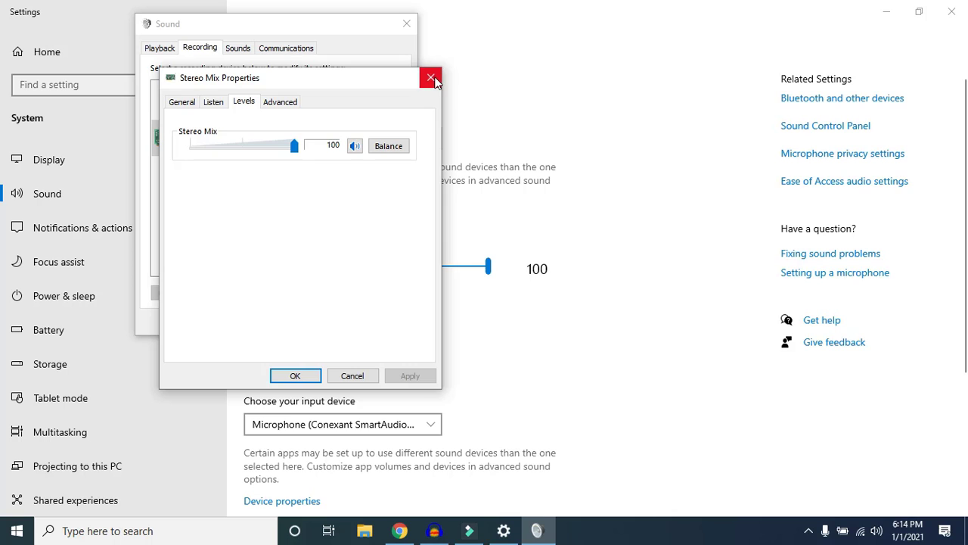
click(295, 375)
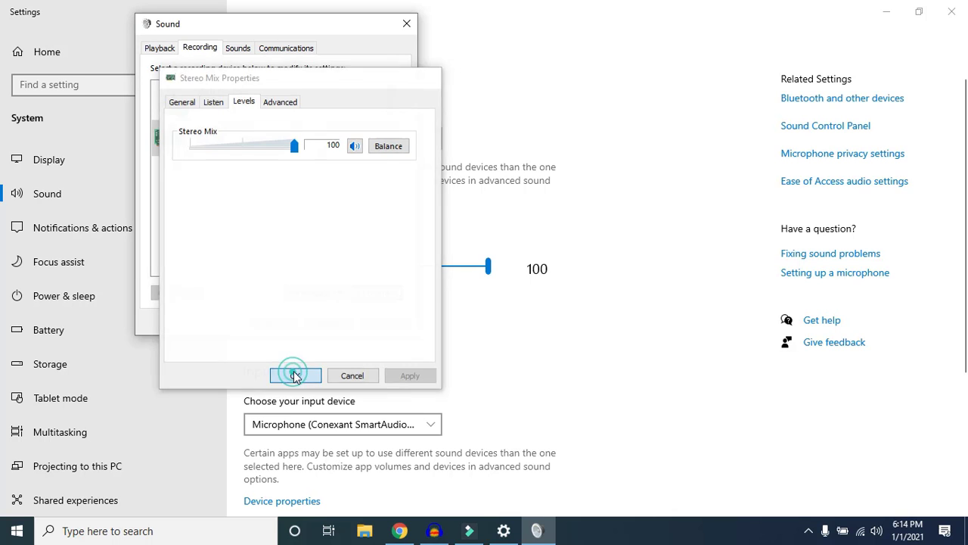
click(361, 292)
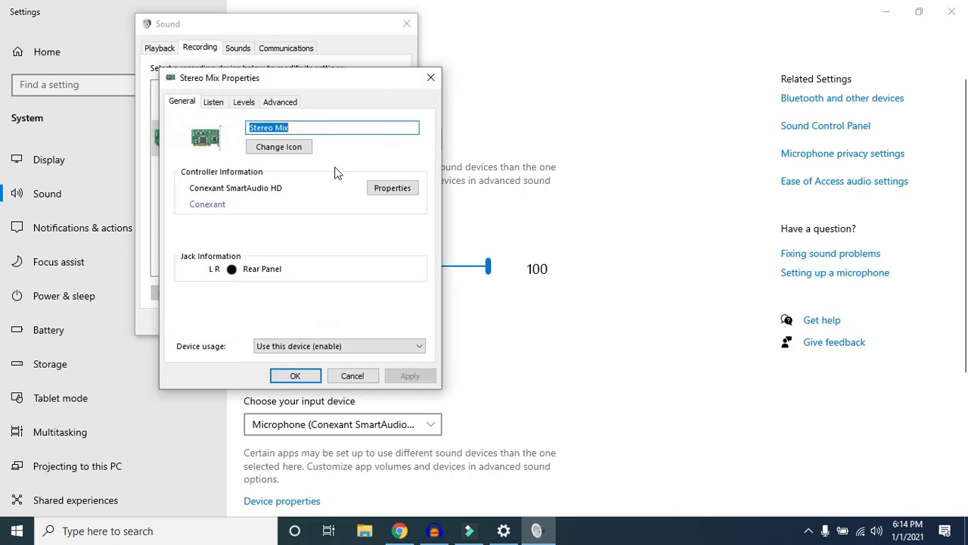
click(281, 102)
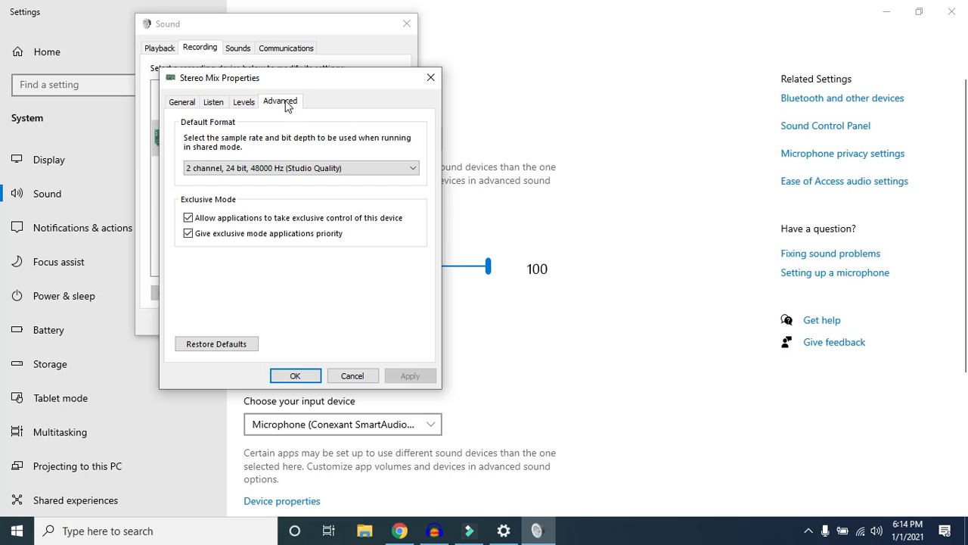
click(217, 345)
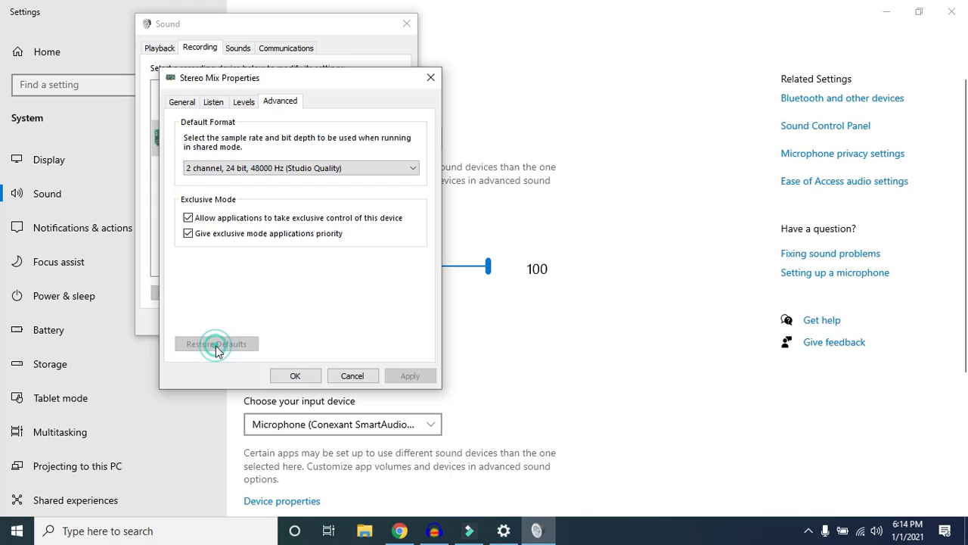
click(428, 79)
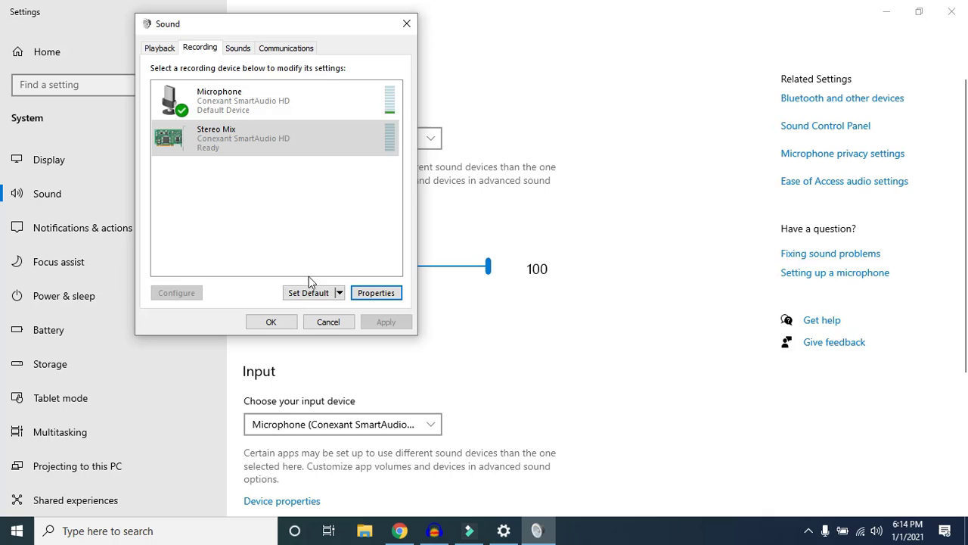
click(383, 293)
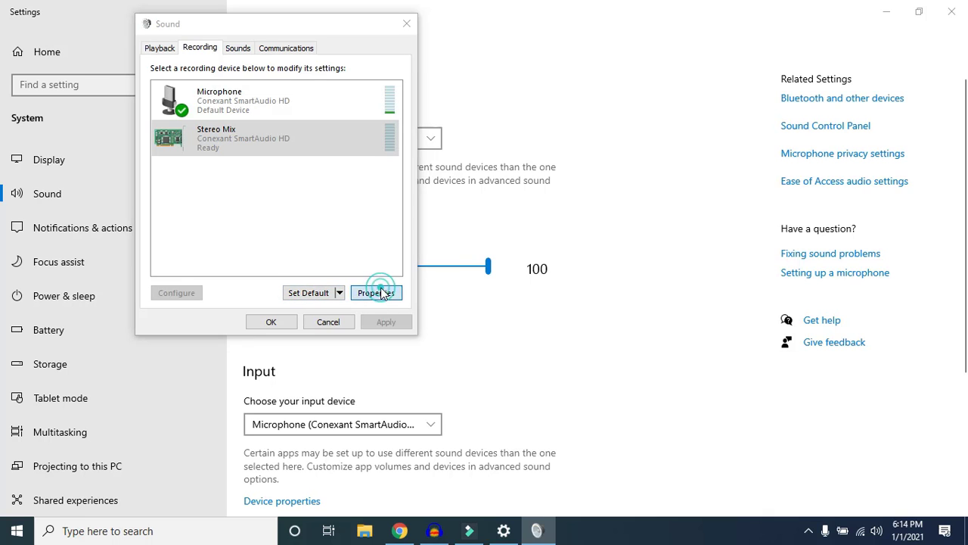
key(Escape)
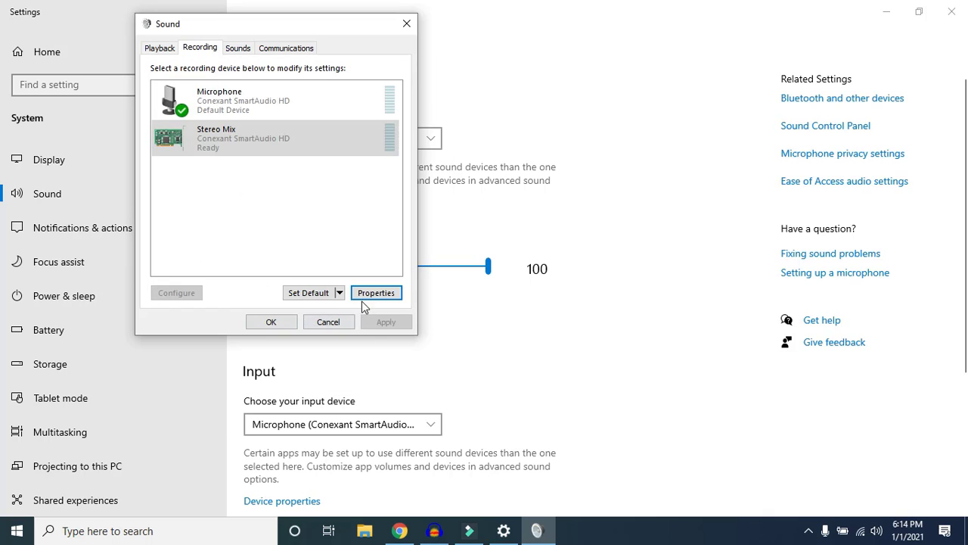
click(365, 295)
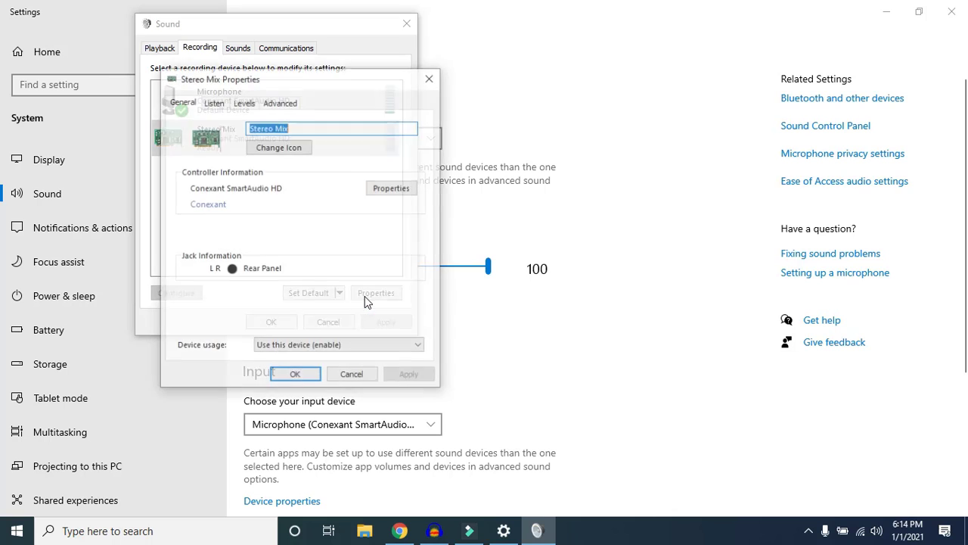
click(214, 104)
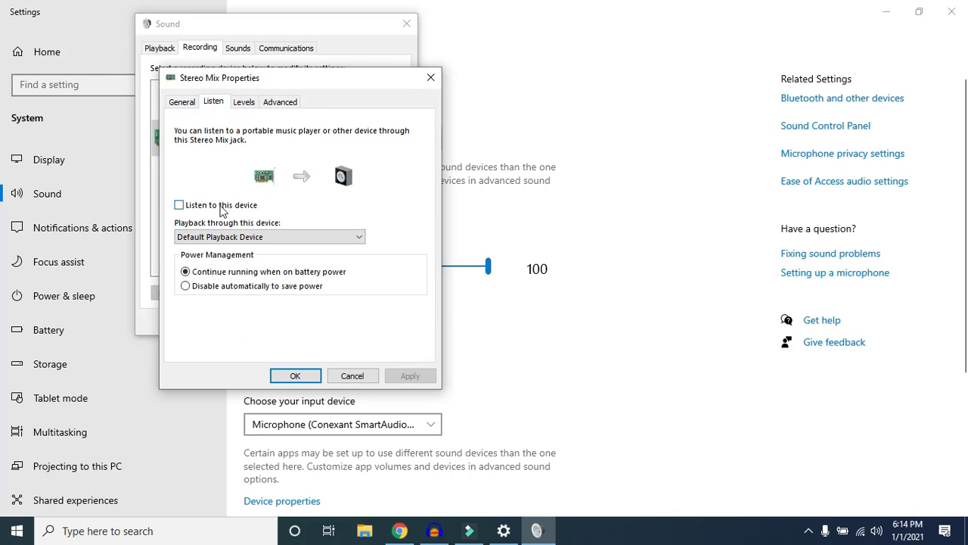
click(430, 77)
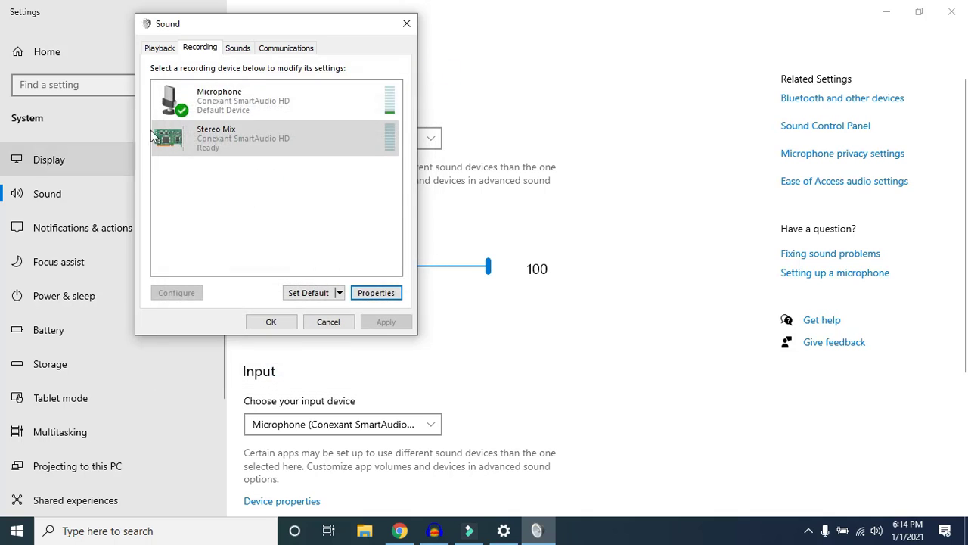
click(229, 100)
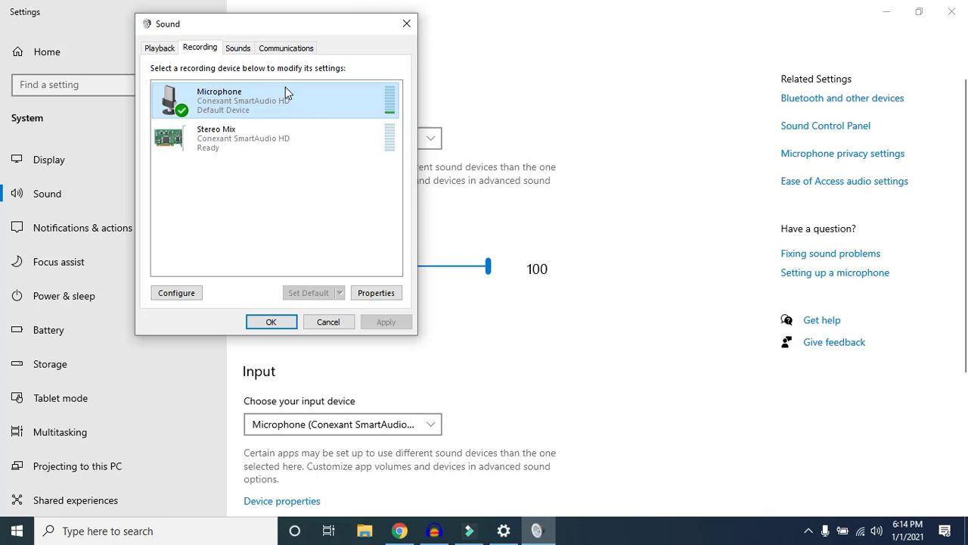
- Toggle the Microphone's 'Listen to this device' on and back off, then apply and close
click(378, 293)
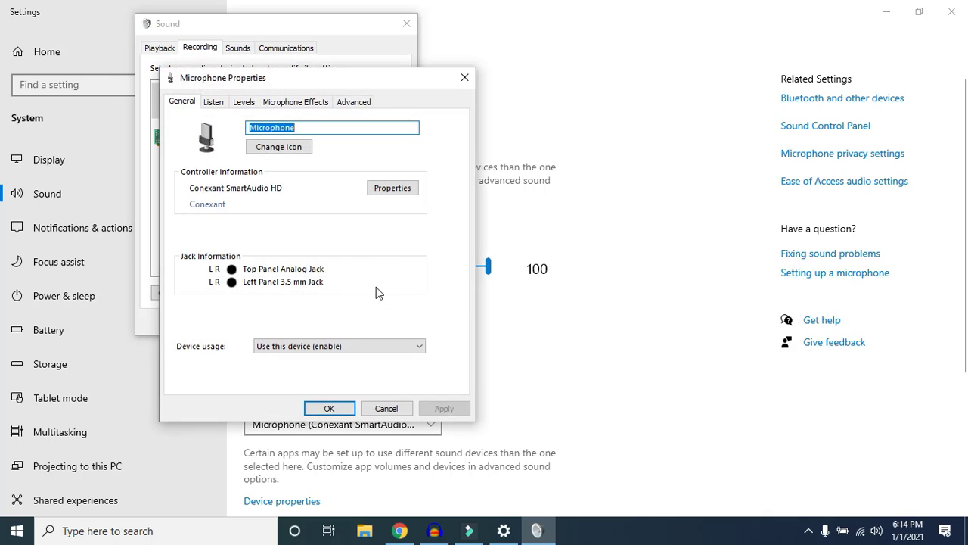
click(214, 103)
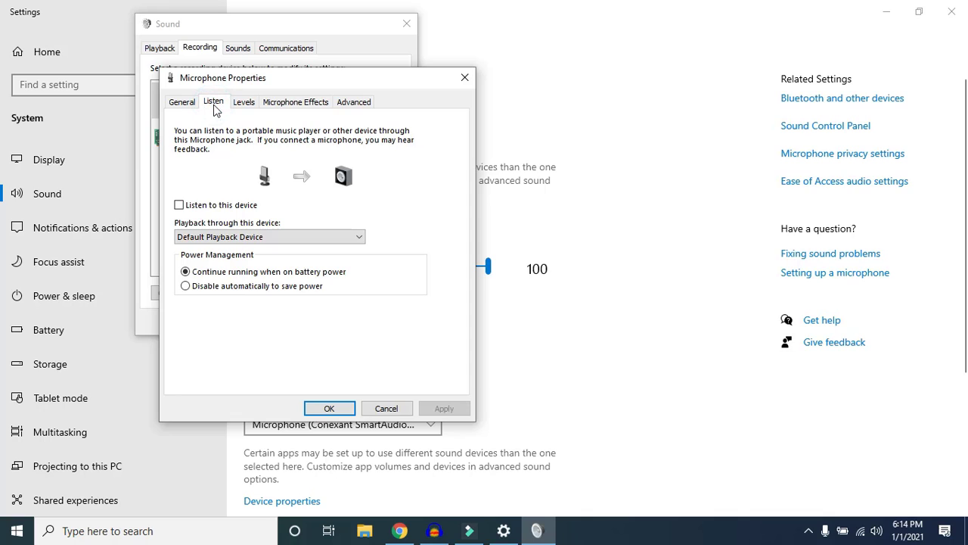
click(194, 206)
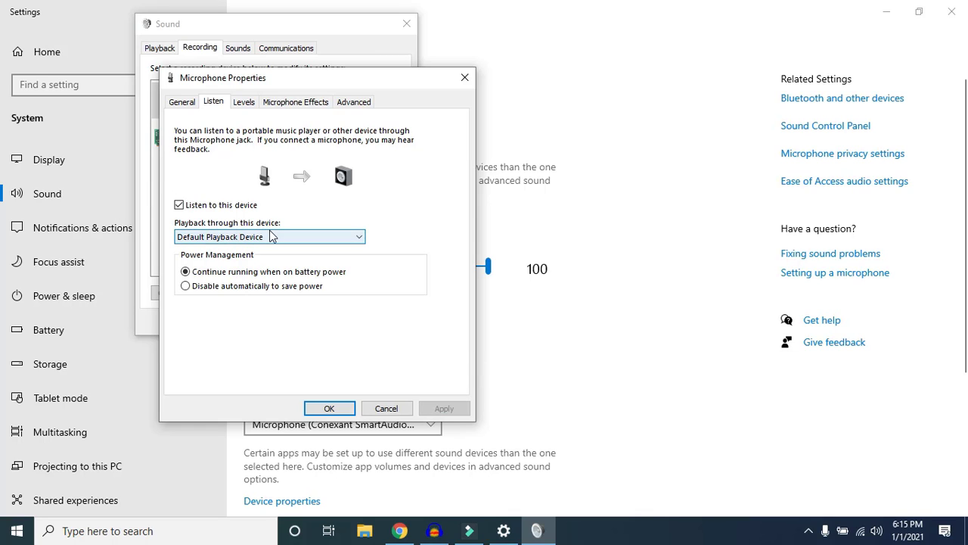
click(228, 206)
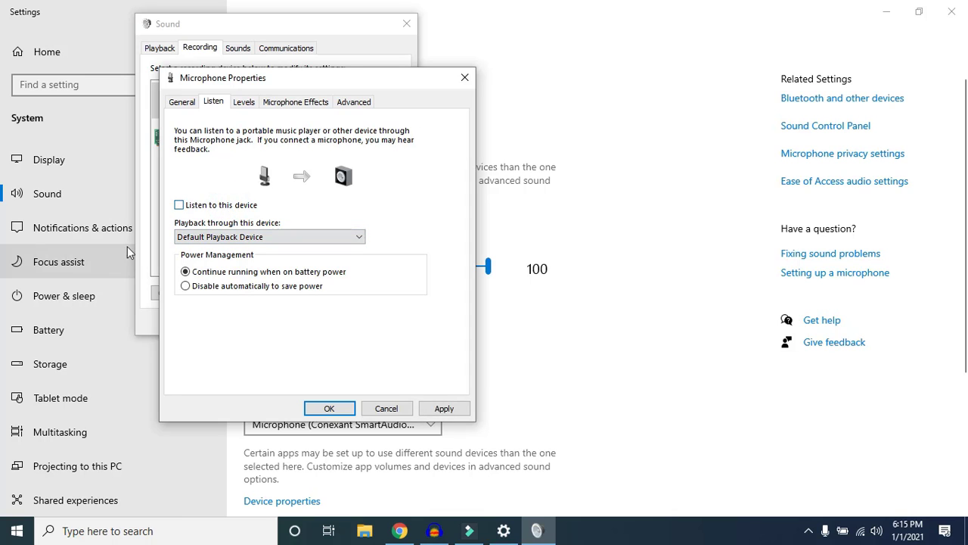
click(443, 408)
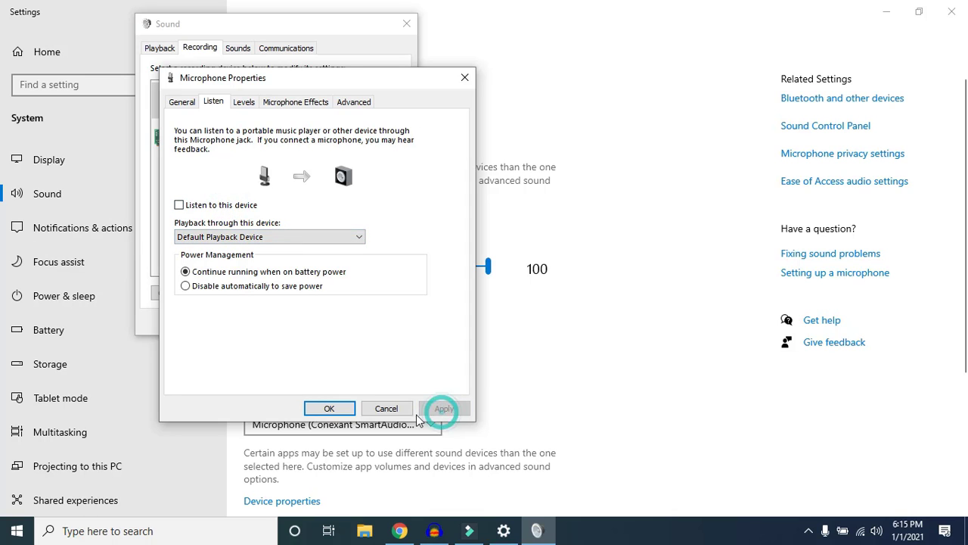
click(330, 407)
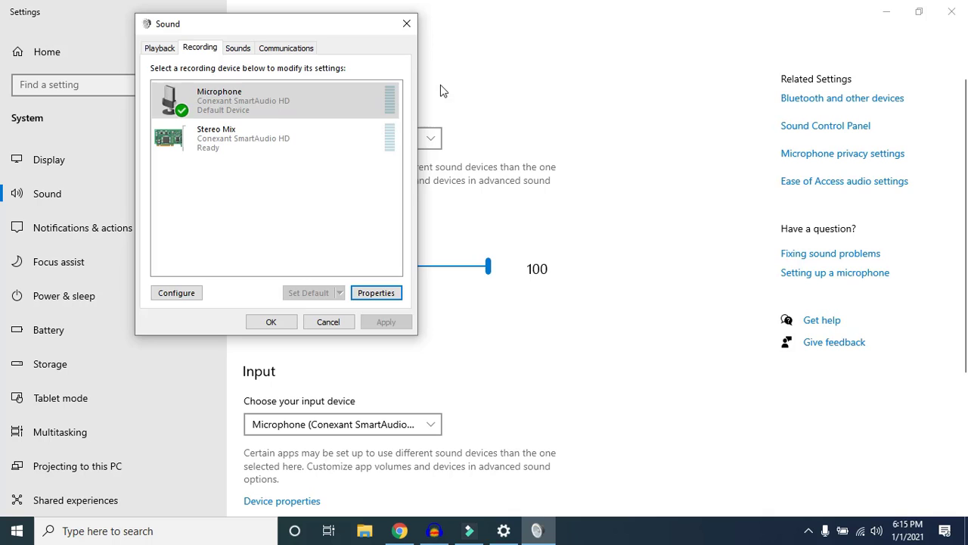
- View the Microphone Effects tab showing Noise Reduction on and Acoustic Echo Cancellation off, then close it
click(375, 294)
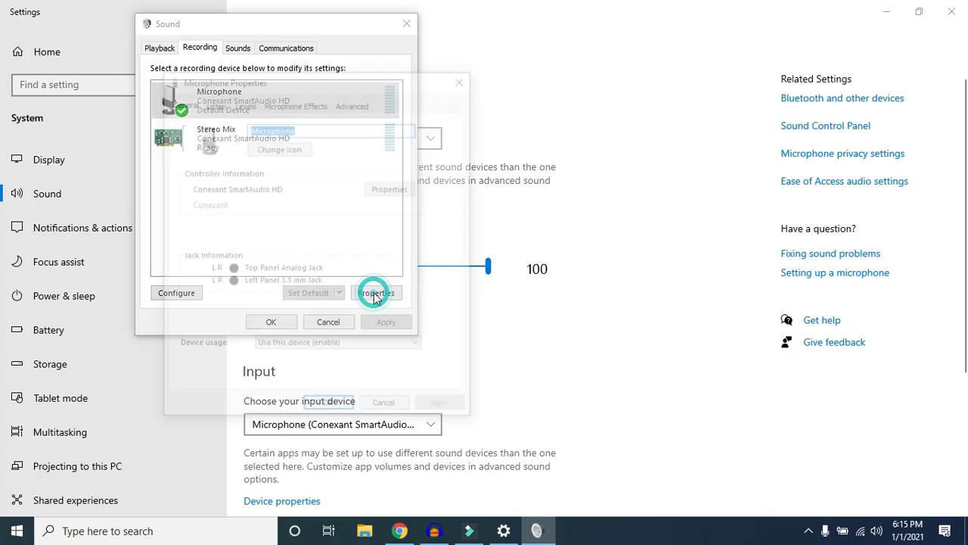
click(315, 102)
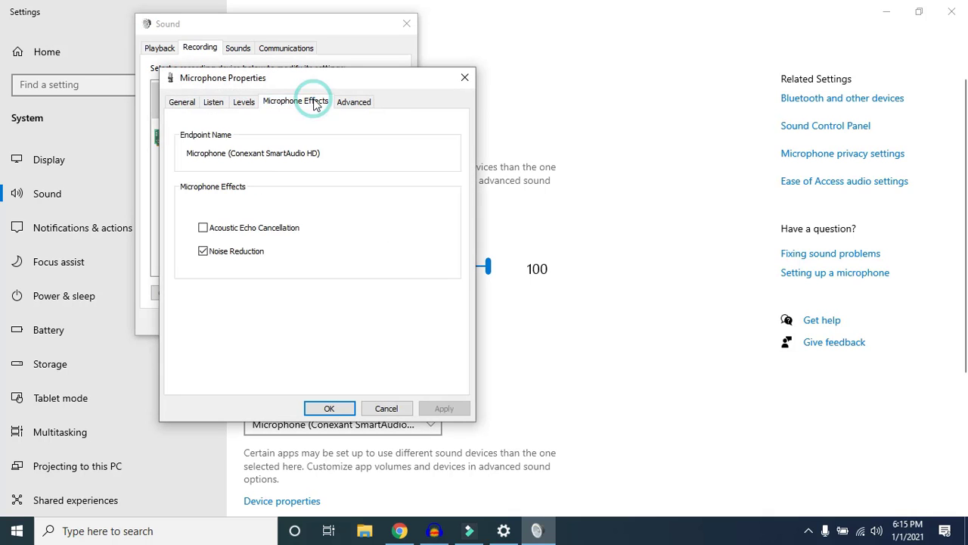
click(465, 78)
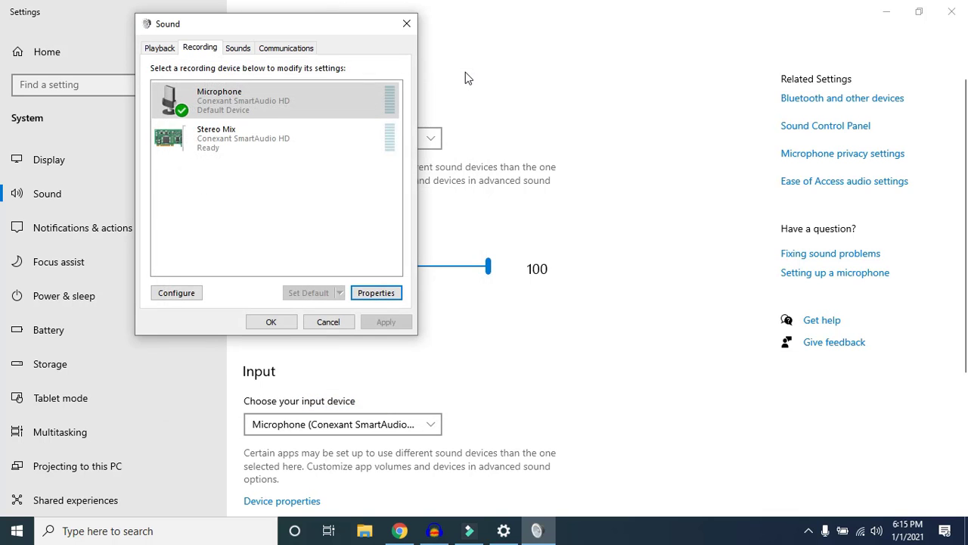
- Switch between the Recording and Playback tabs and open the Speakers' properties
click(160, 48)
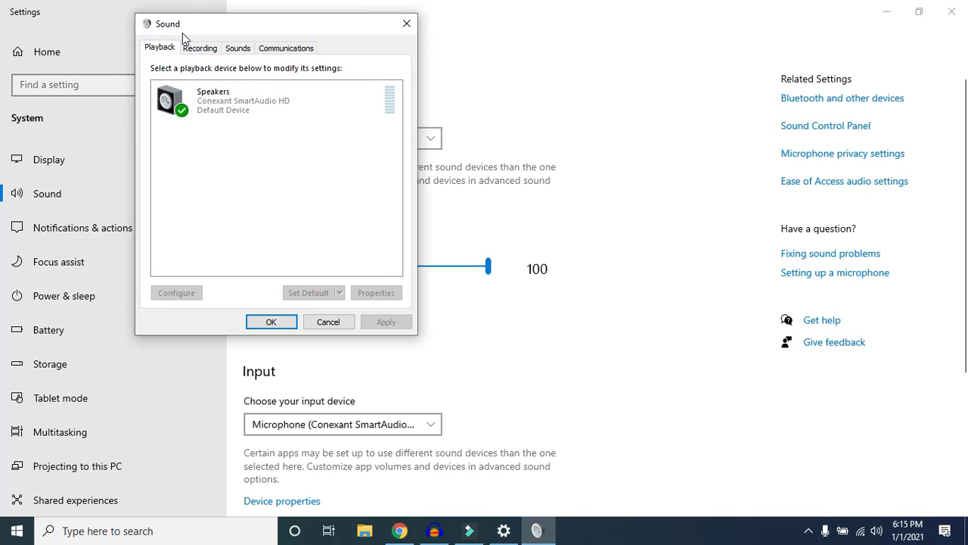
click(196, 49)
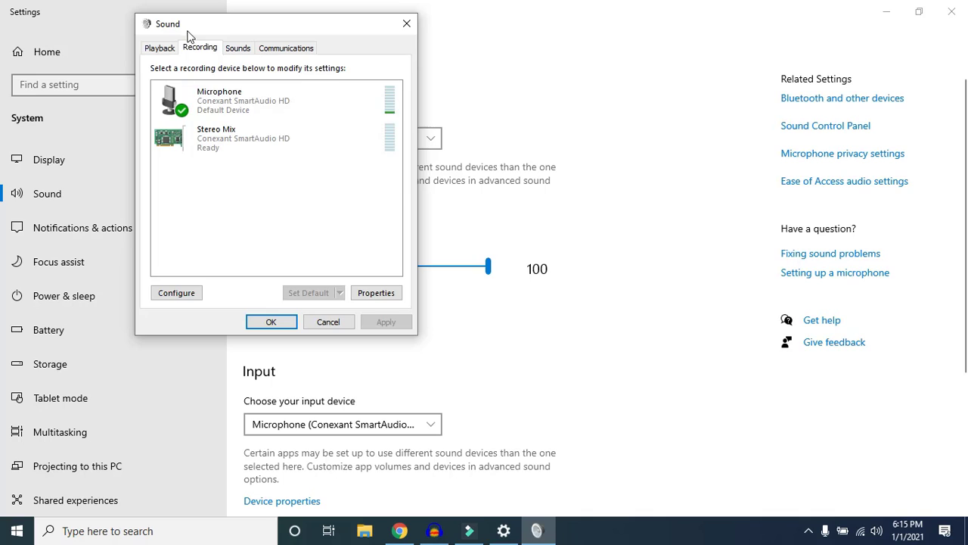
click(160, 47)
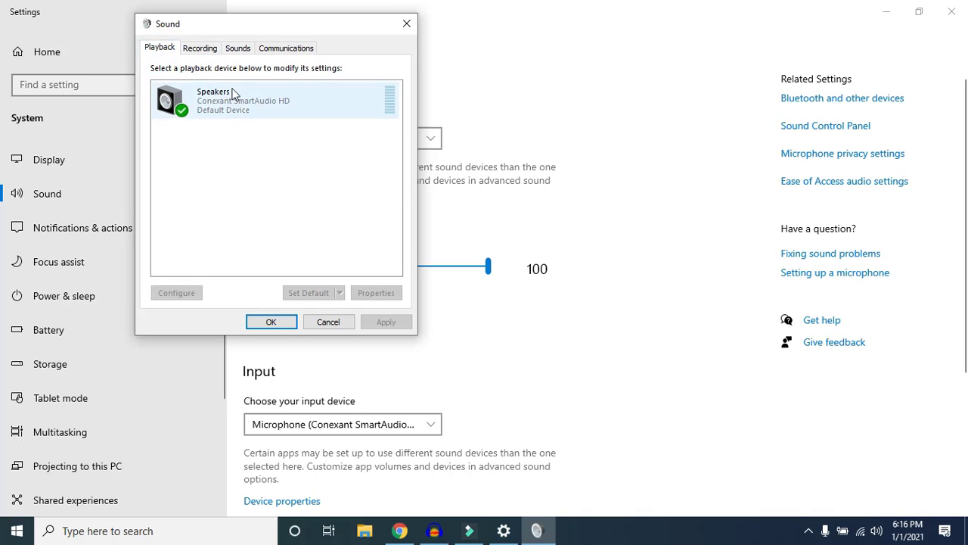
click(223, 112)
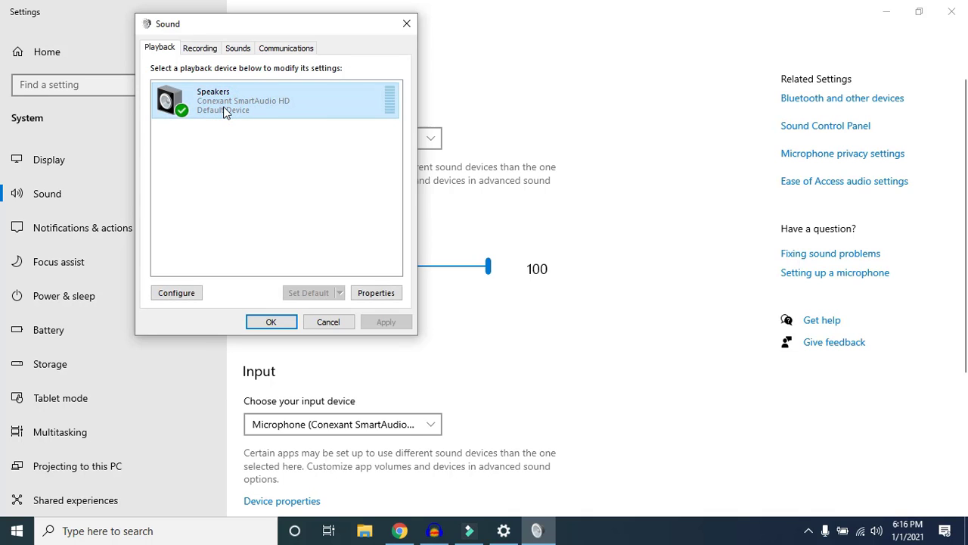
click(374, 294)
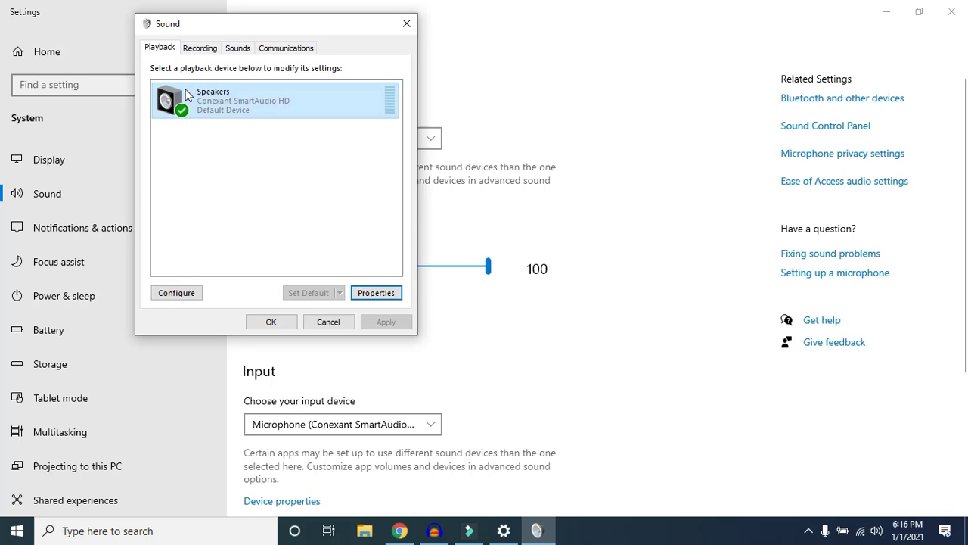
click(378, 293)
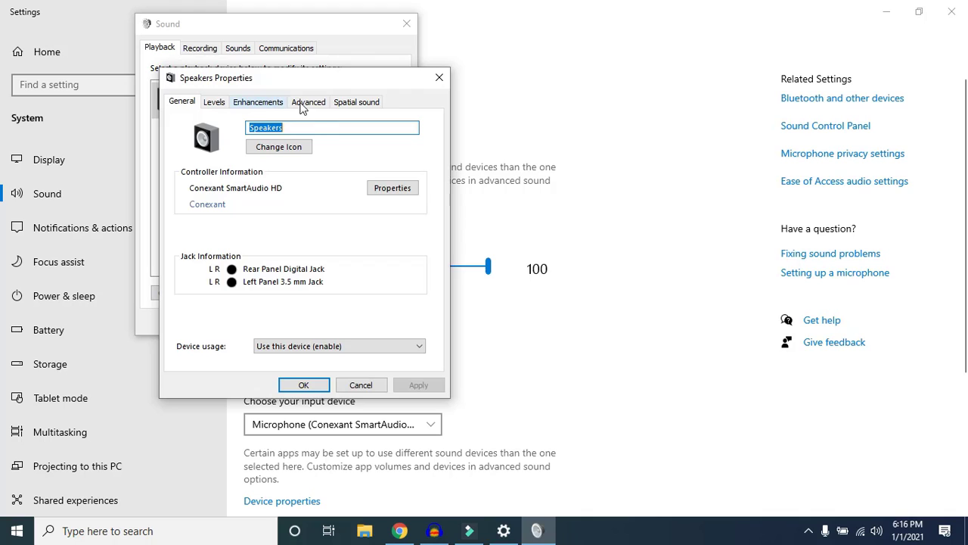
- Review the Speakers' Levels, Advanced and Enhancements tabs, then close all sound windows and Settings
click(214, 102)
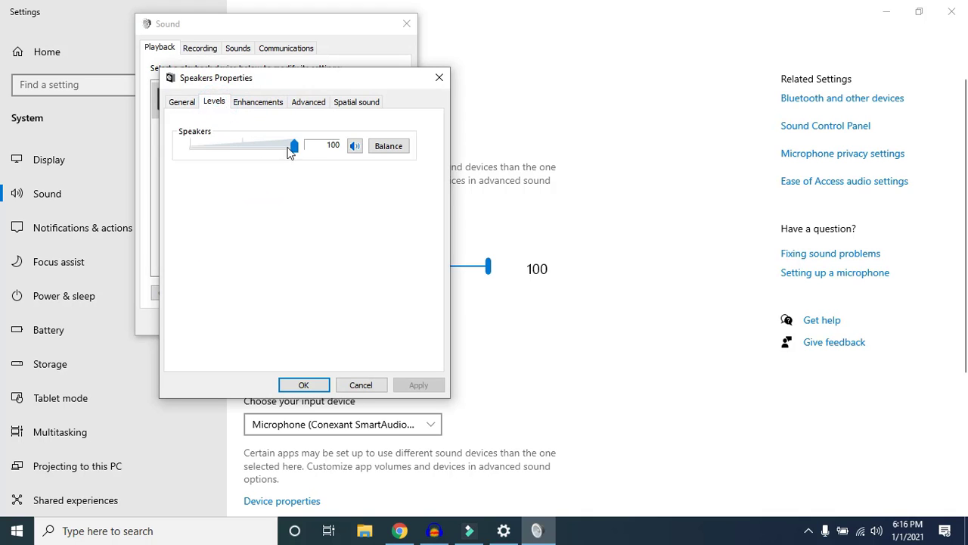
click(310, 103)
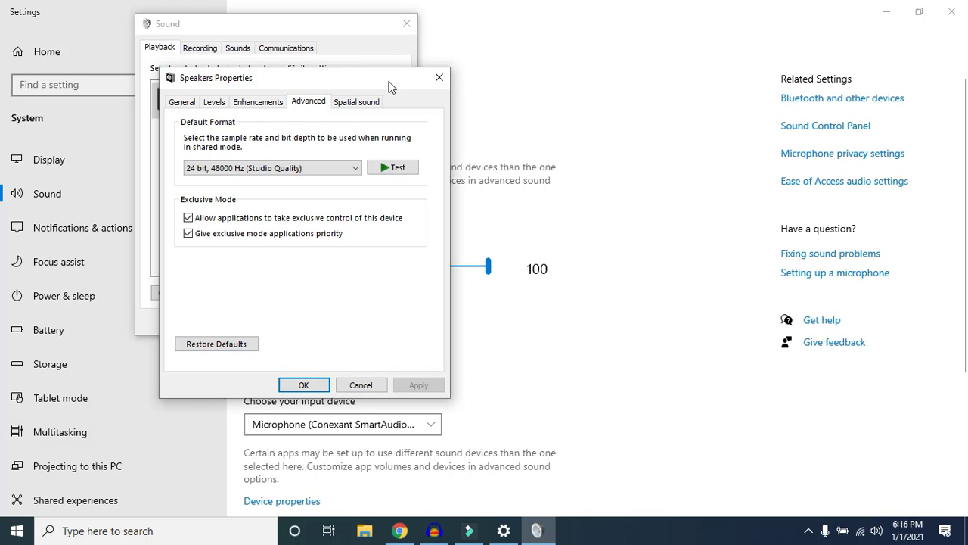
click(249, 102)
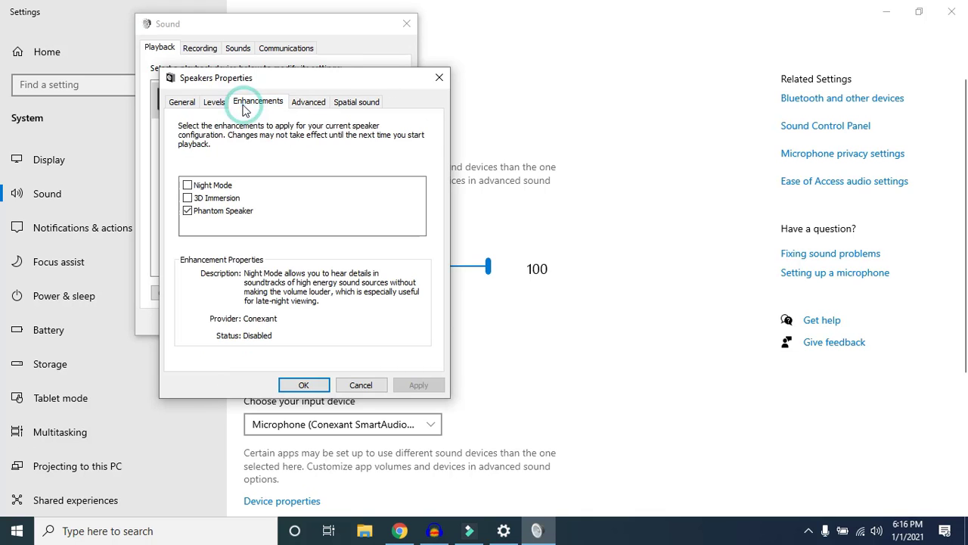
click(215, 102)
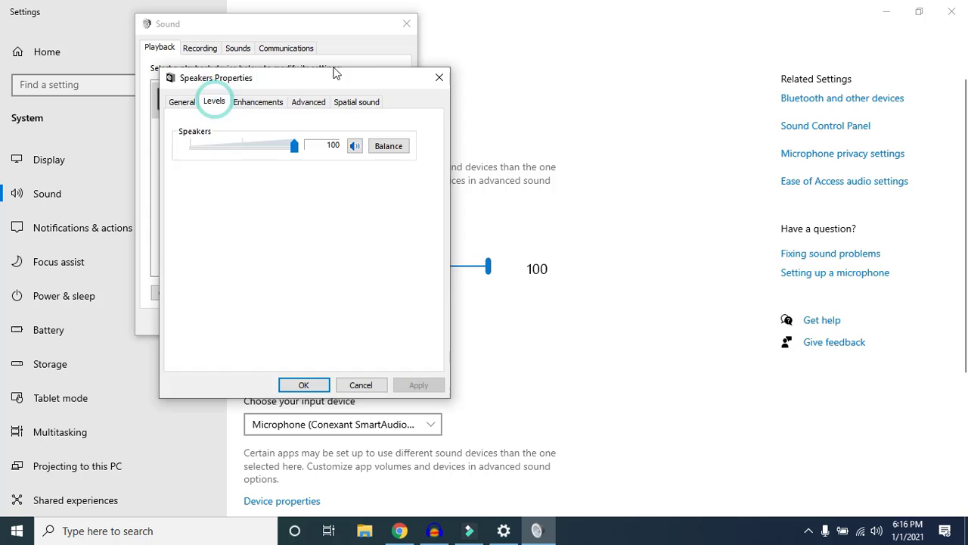
click(440, 78)
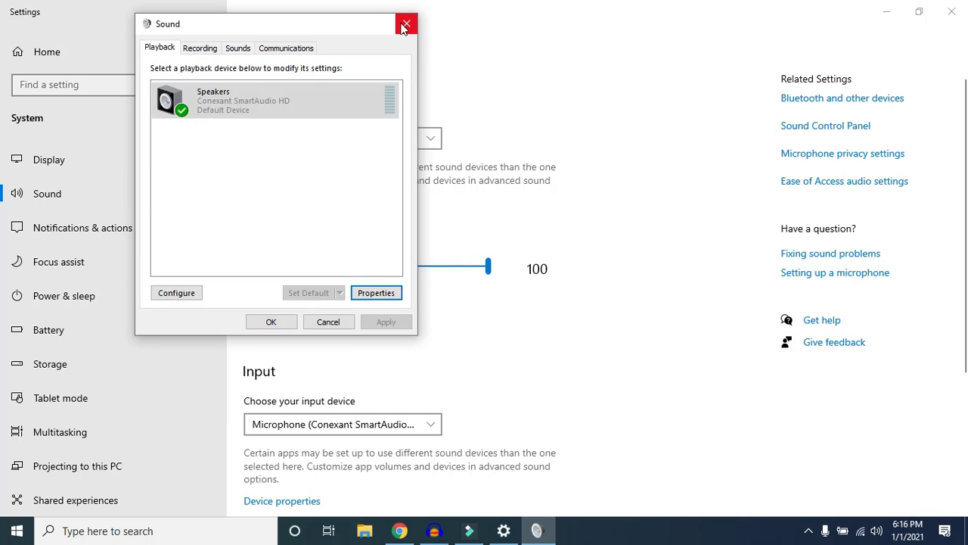
click(406, 24)
key(alt+F4)
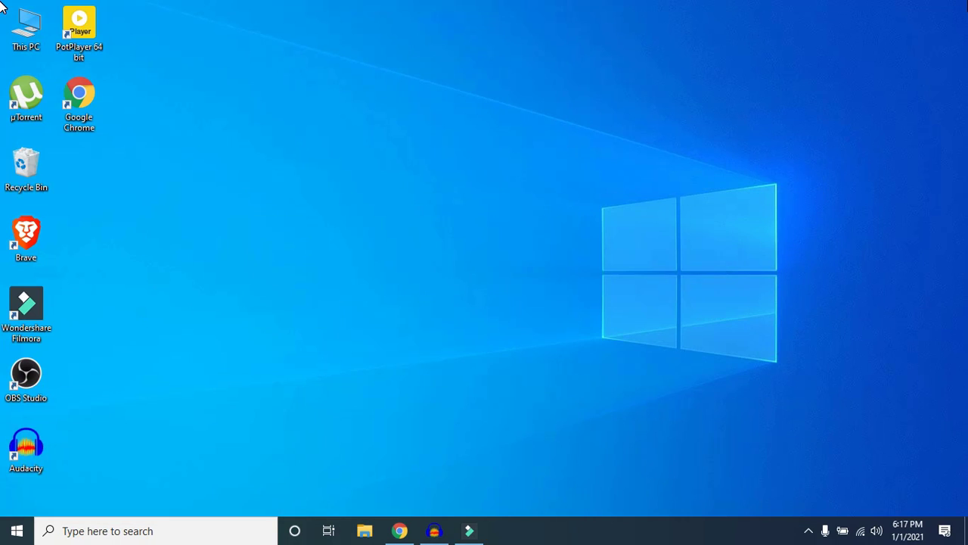
- Launch Device Manager from the Start button's quick-access menu
right_click(6, 536)
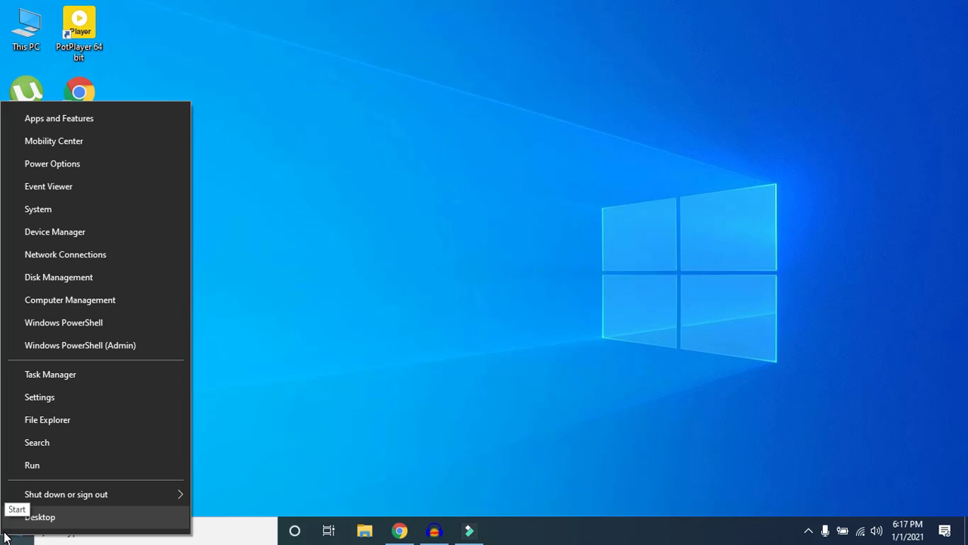
click(133, 239)
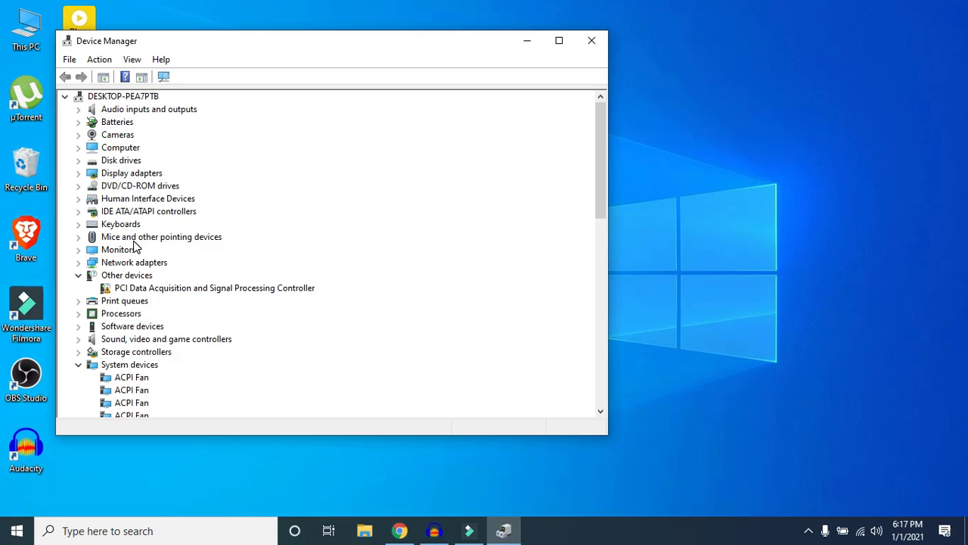
- Search automatically for a newer Microphone (Conexant SmartAudio HD) driver; the best one is already installed
click(79, 110)
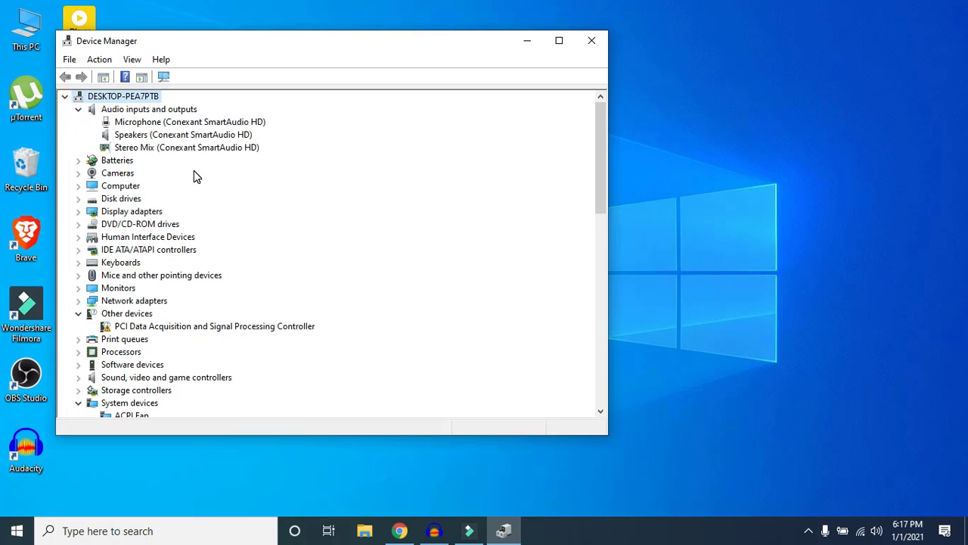
click(126, 127)
right_click(126, 126)
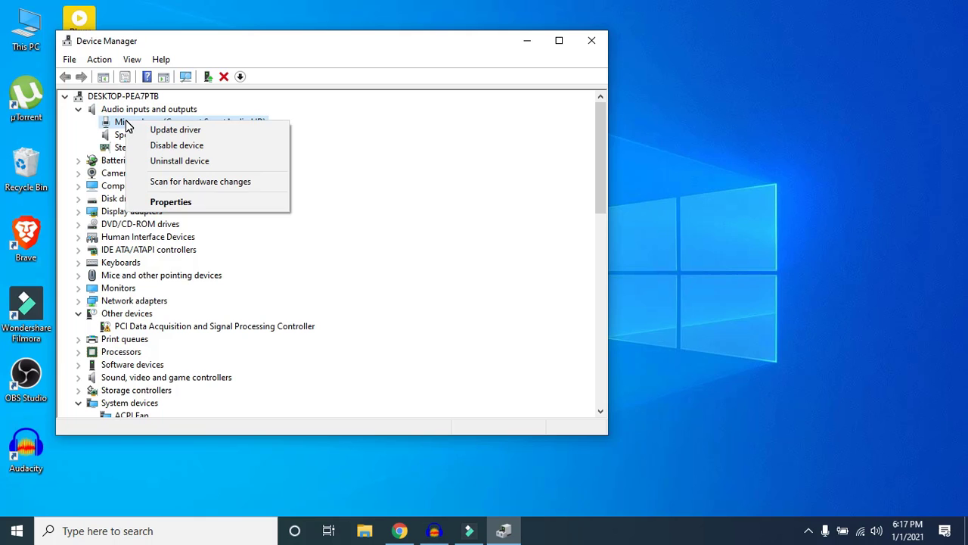
click(146, 130)
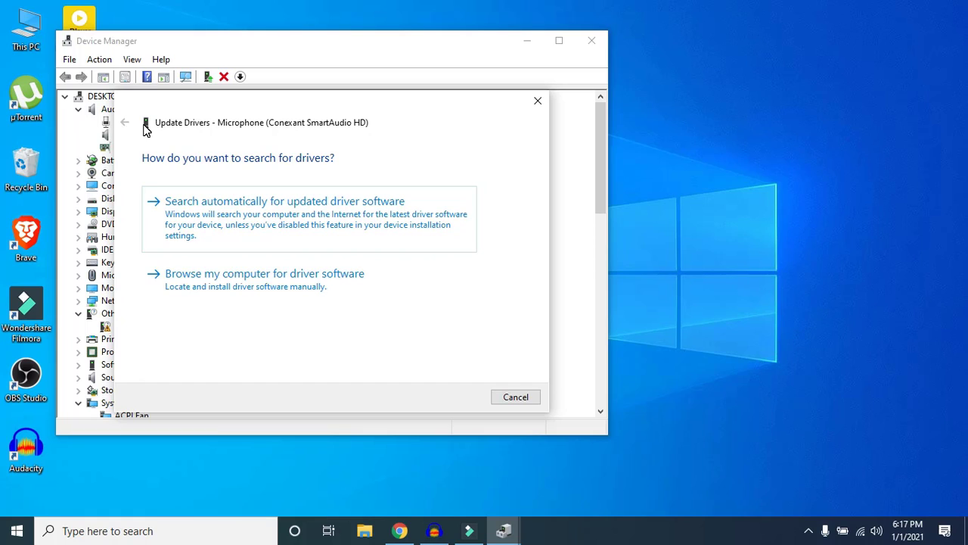
click(301, 217)
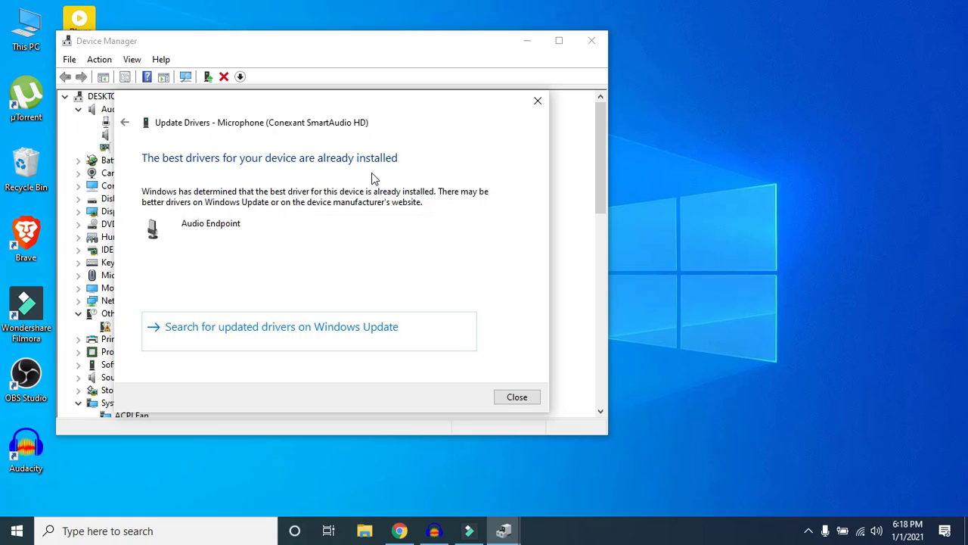
click(539, 103)
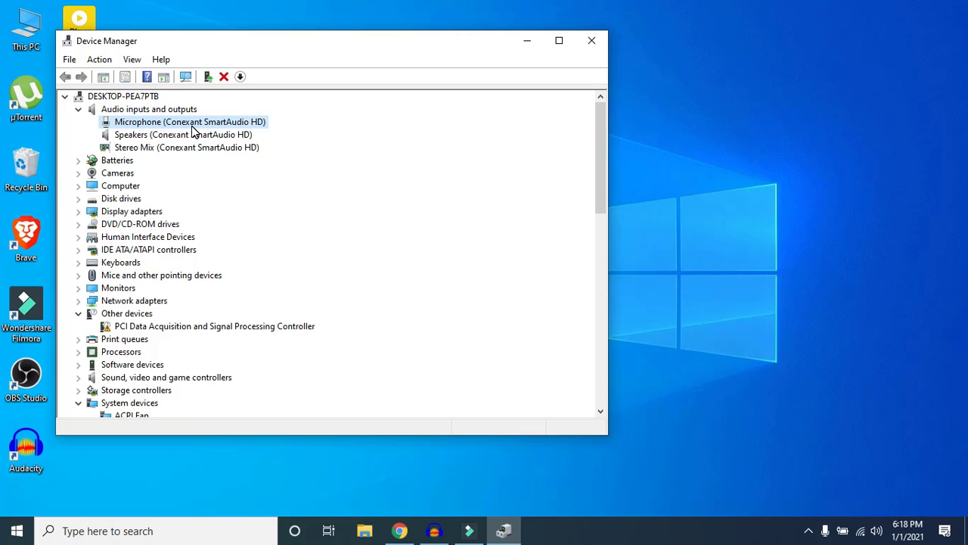
right_click(192, 126)
- Uninstall the Microphone device, then scan for hardware changes to restore it
click(216, 171)
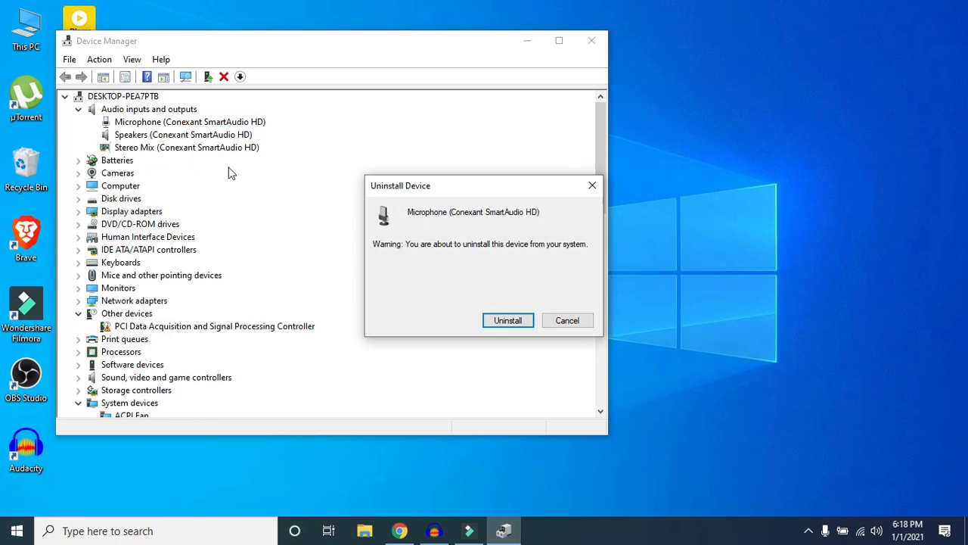
click(503, 321)
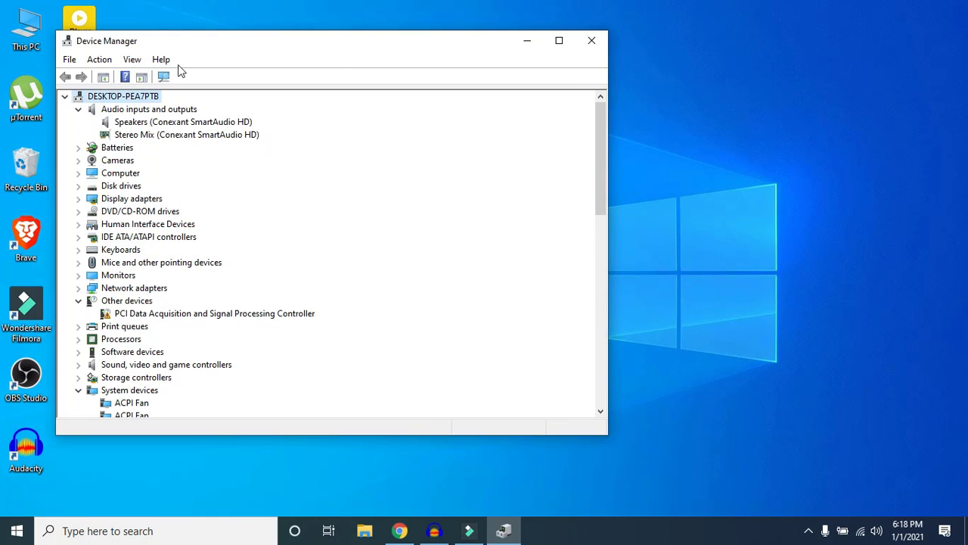
click(162, 80)
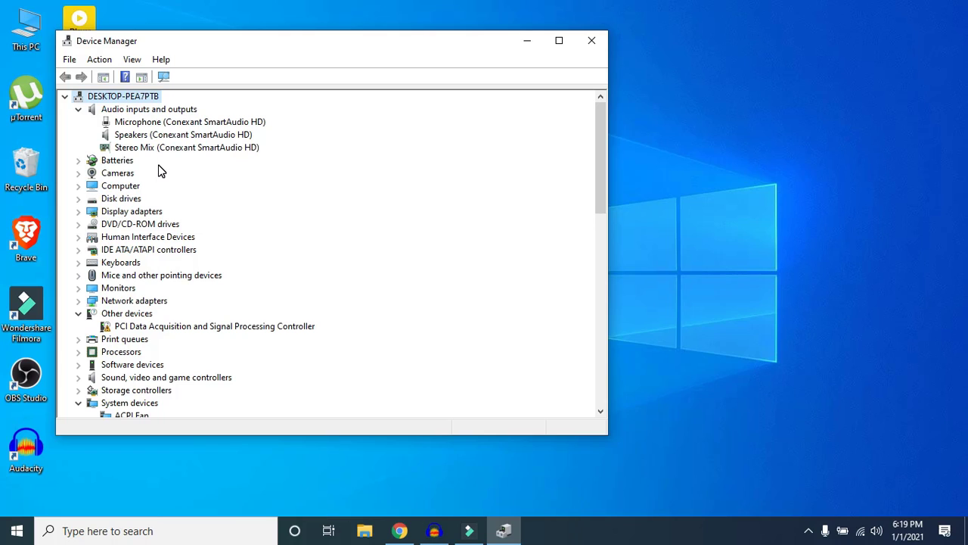
- Scan Device Manager for hardware changes once more
click(164, 78)
click(164, 77)
click(592, 41)
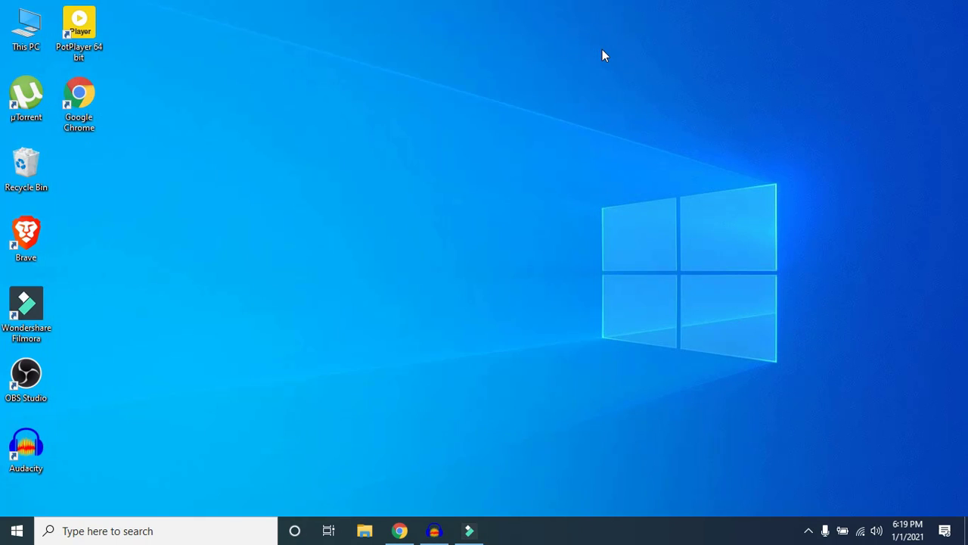